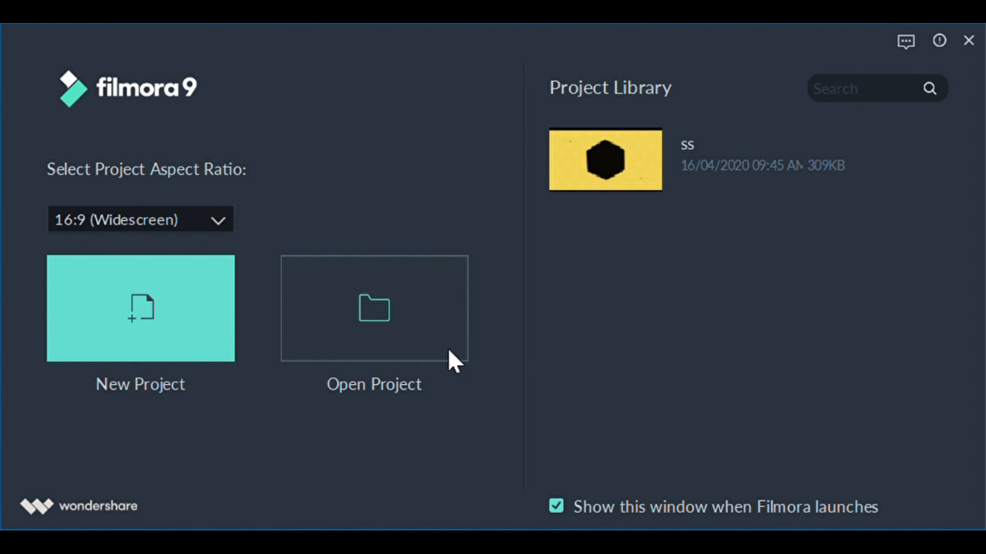
Create a new 16:9 (Widescreen) project and slightly widen the media library area.
left_click(399, 320)
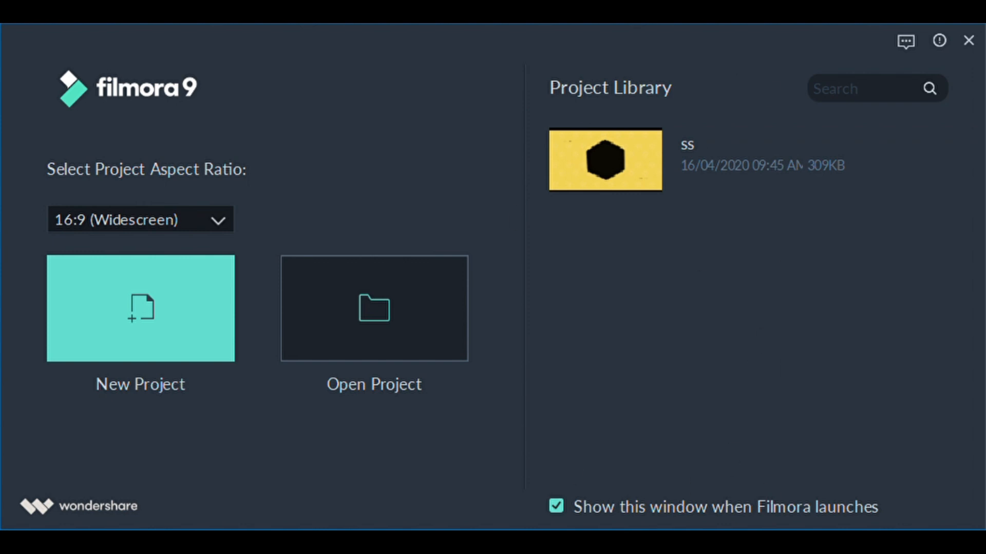
left_click(130, 309)
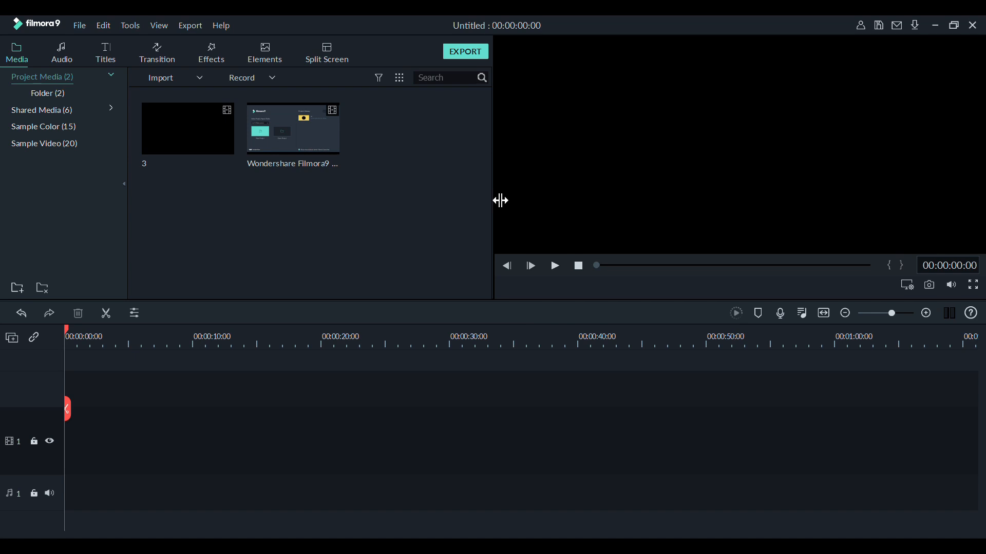
left_click_drag(501, 201, 512, 198)
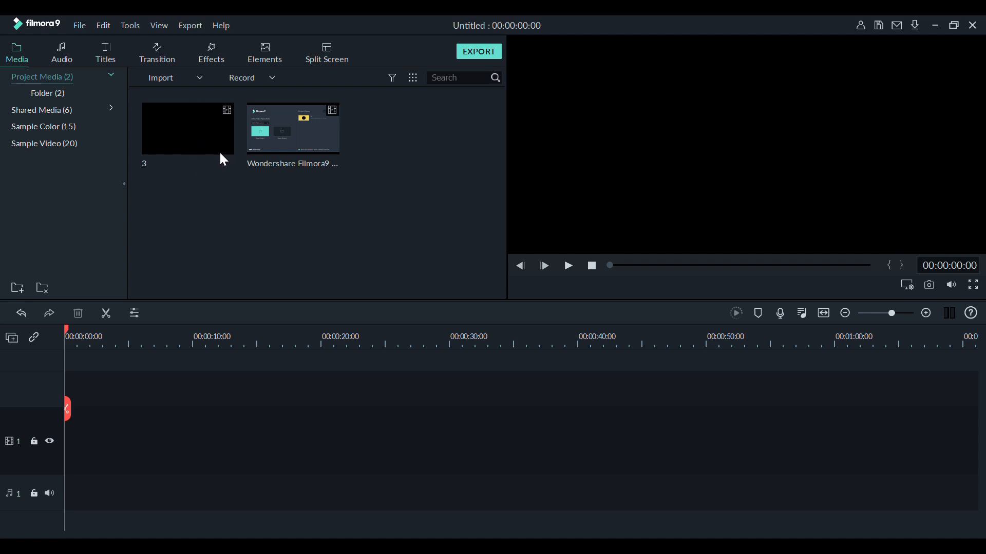
Preview the sample videos Travel 02 and Travel 01, and place Travel 01 at the start of video track 1.
left_click(320, 141)
left_click(226, 201)
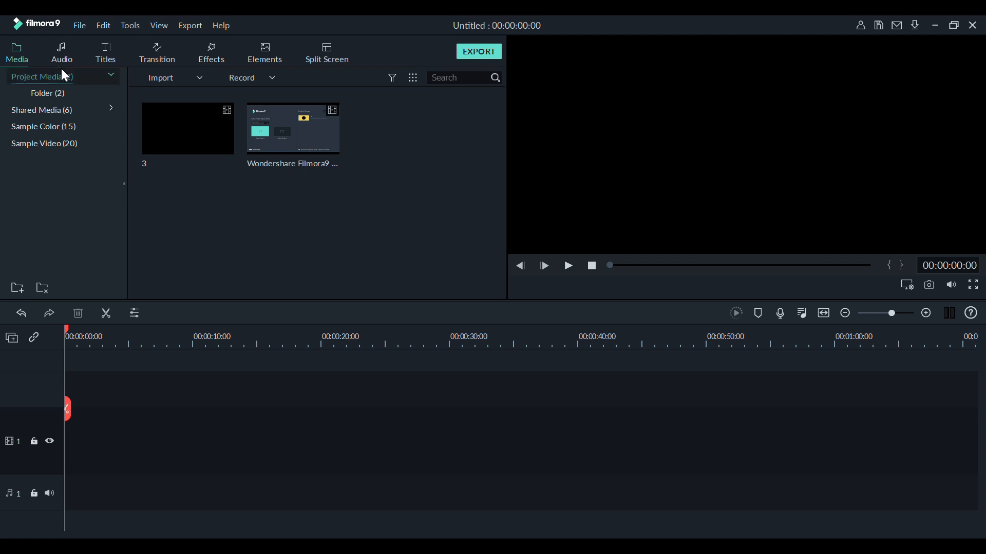
left_click(63, 108)
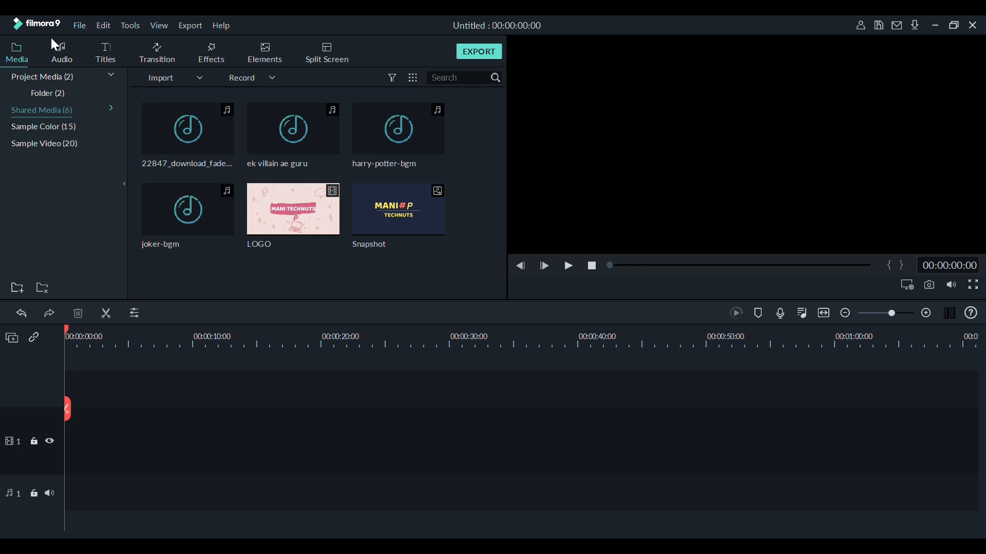
left_click(71, 122)
left_click(77, 143)
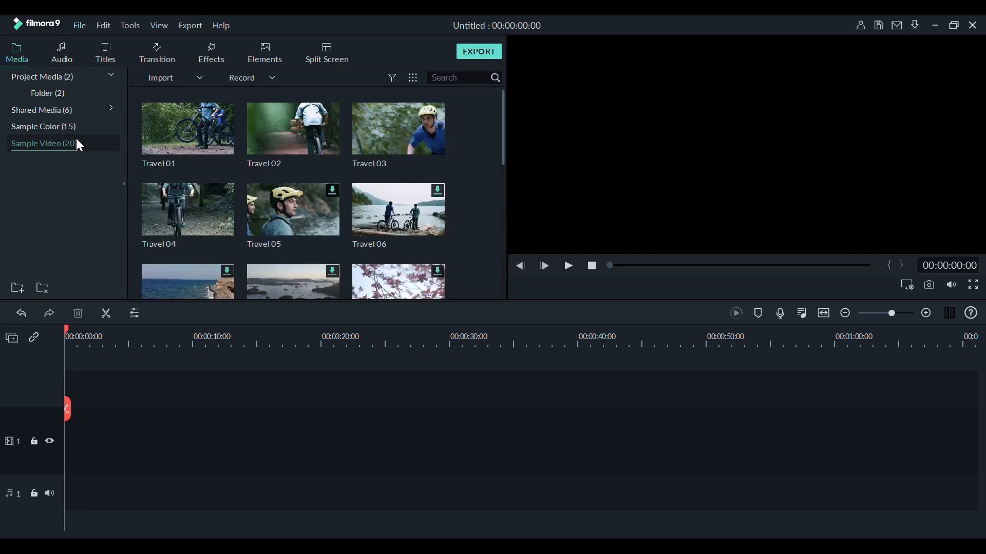
left_click_drag(180, 125, 617, 103)
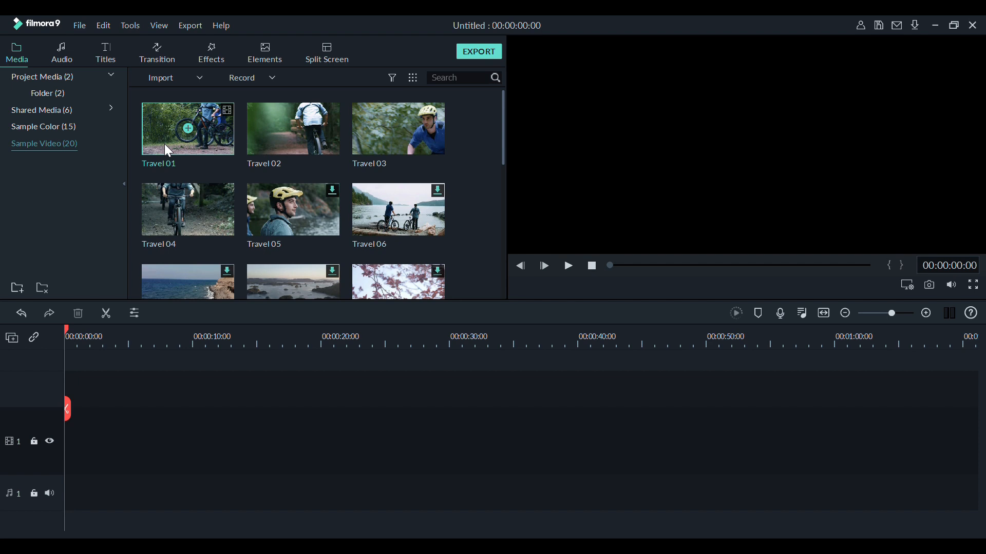
double_click(275, 133)
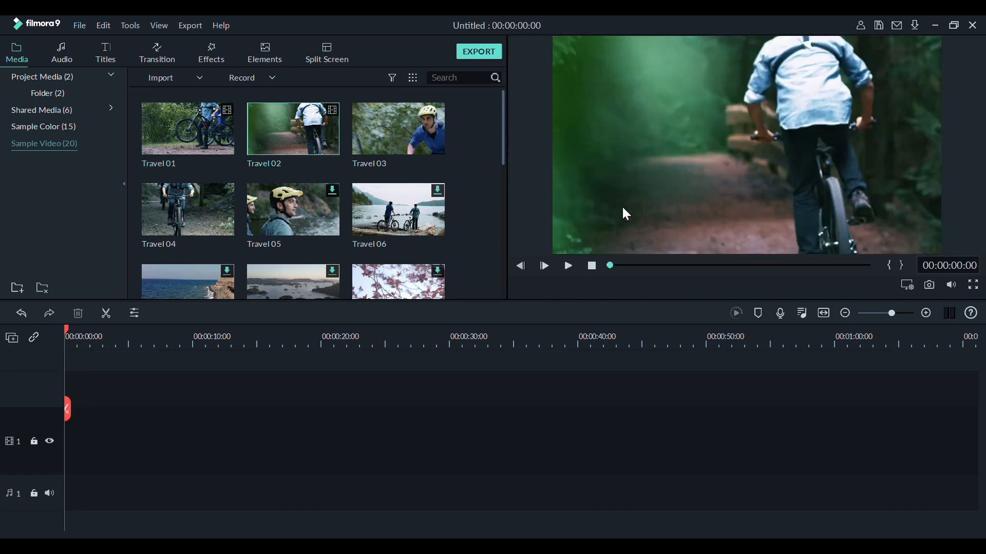
double_click(192, 138)
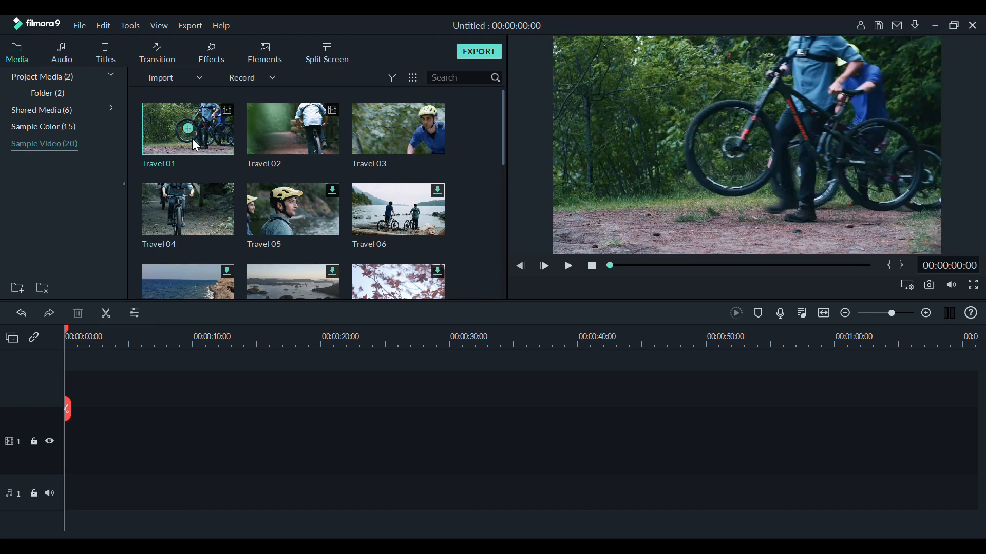
left_click_drag(192, 138, 54, 436)
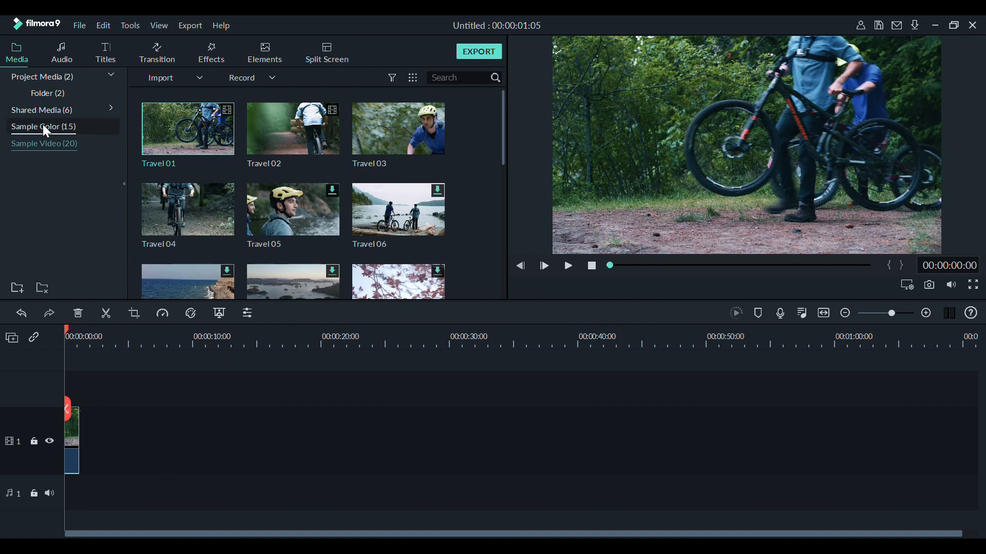
Preview the song Always Dreaming - Within Reach from the included Tender & Sentimental music.
left_click(62, 46)
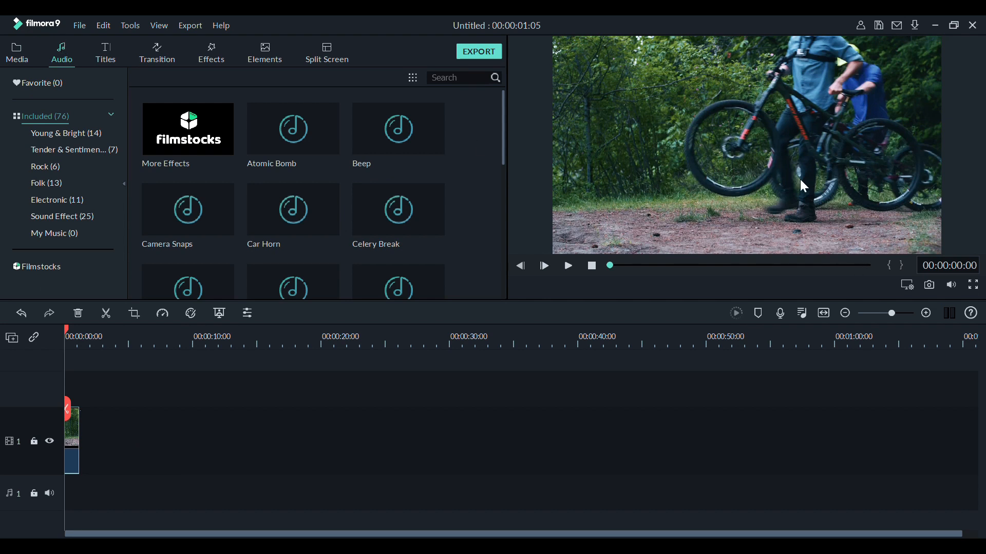
mouse_move(436, 235)
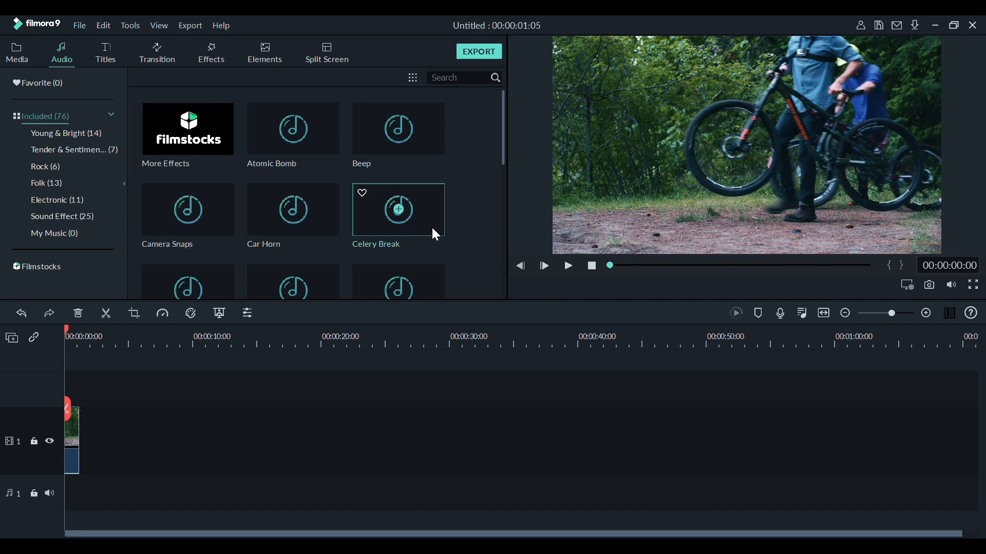
left_click(97, 148)
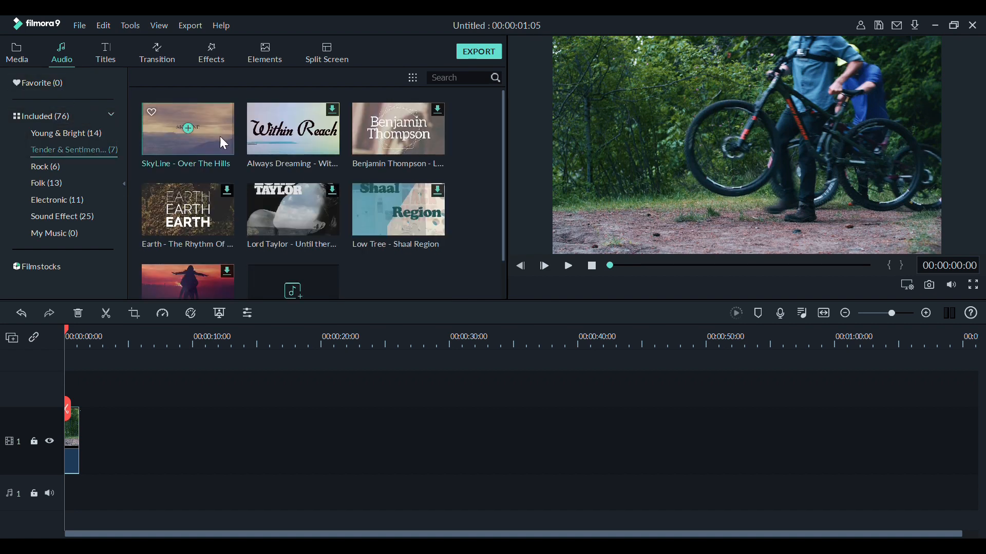
mouse_move(260, 138)
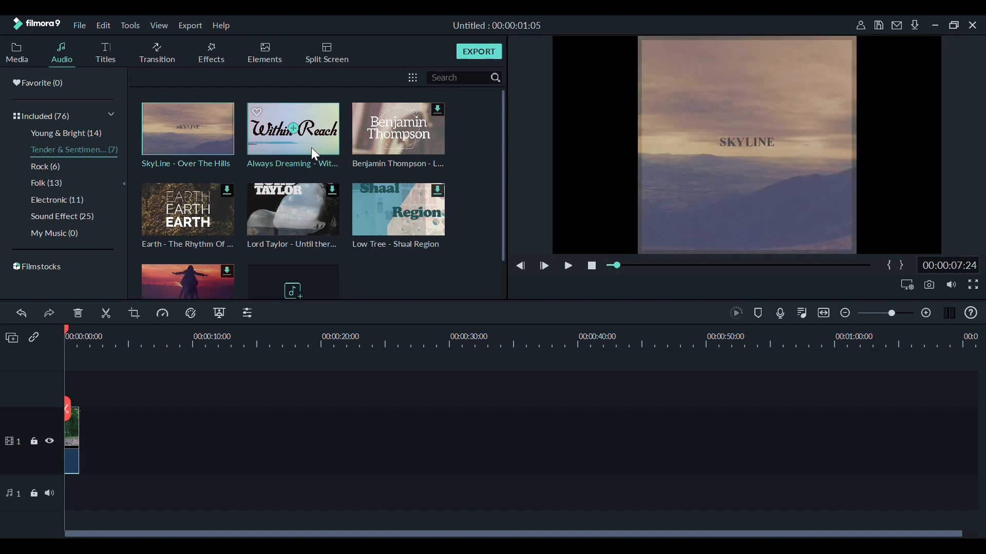
left_click(311, 149)
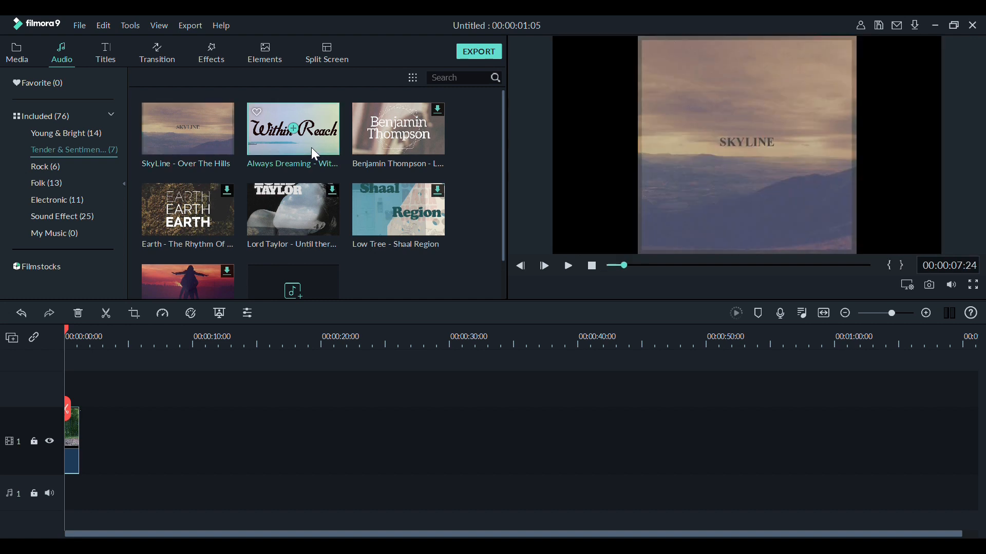
left_click(568, 265)
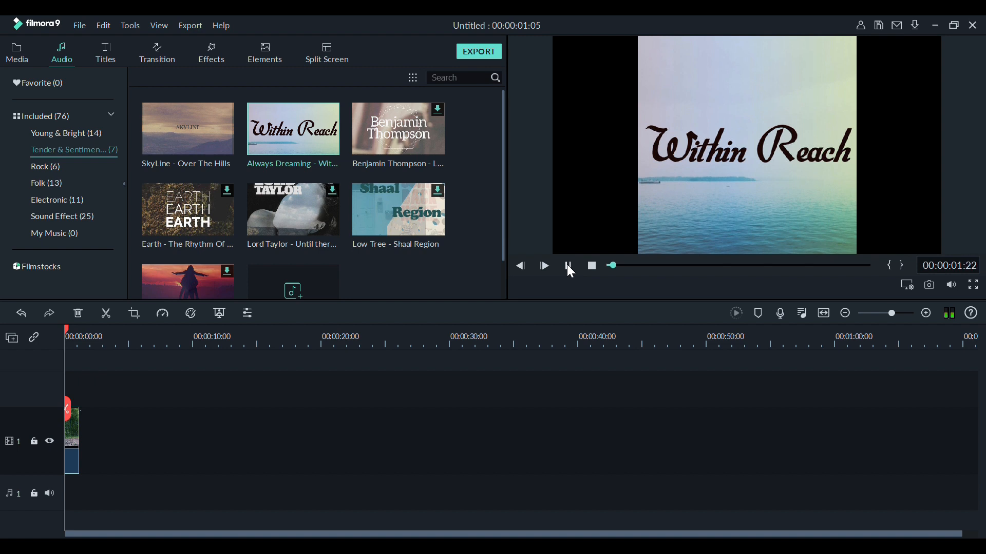
left_click(568, 266)
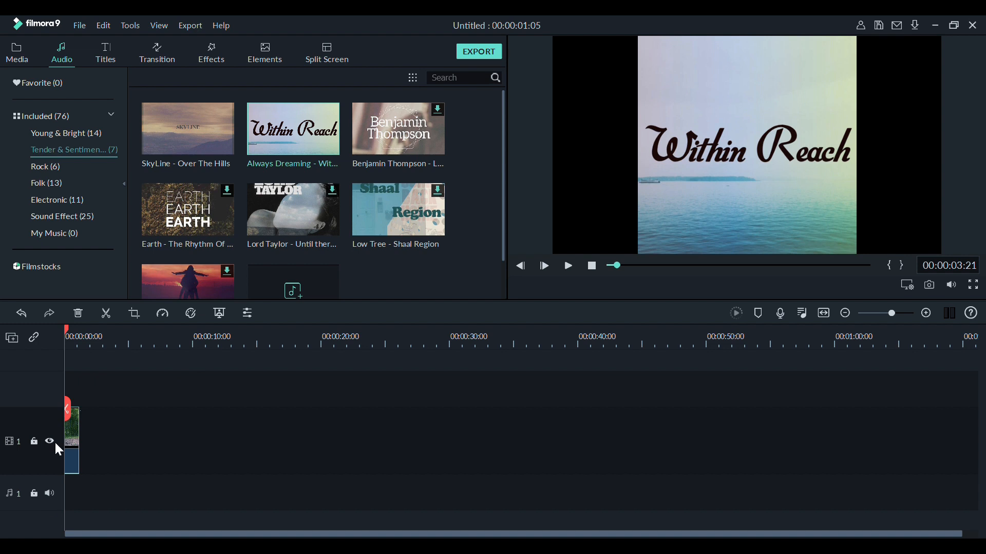
Add Always Dreaming - Within Reach at the start of audio track 1 and play the first seconds of the timeline.
left_click_drag(261, 147, 75, 417)
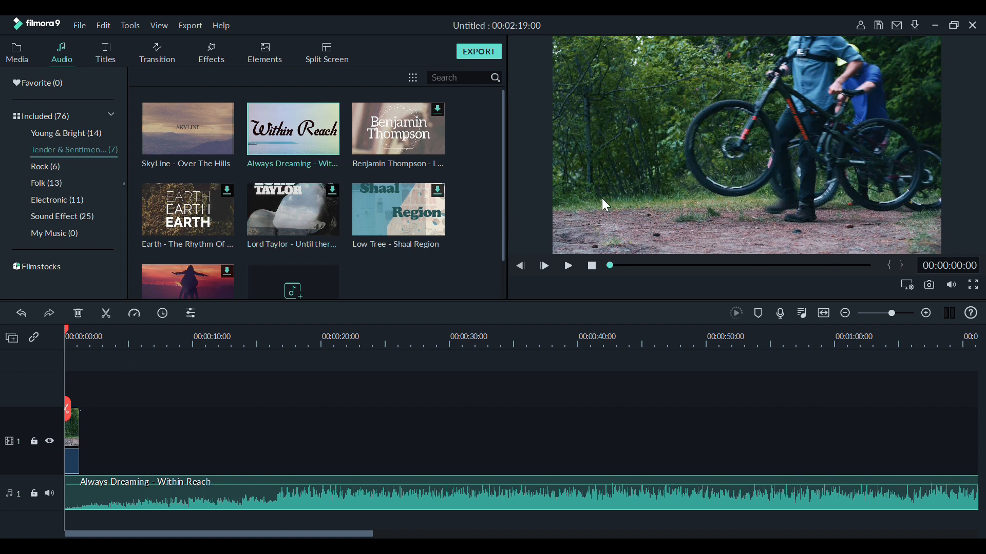
left_click(565, 273)
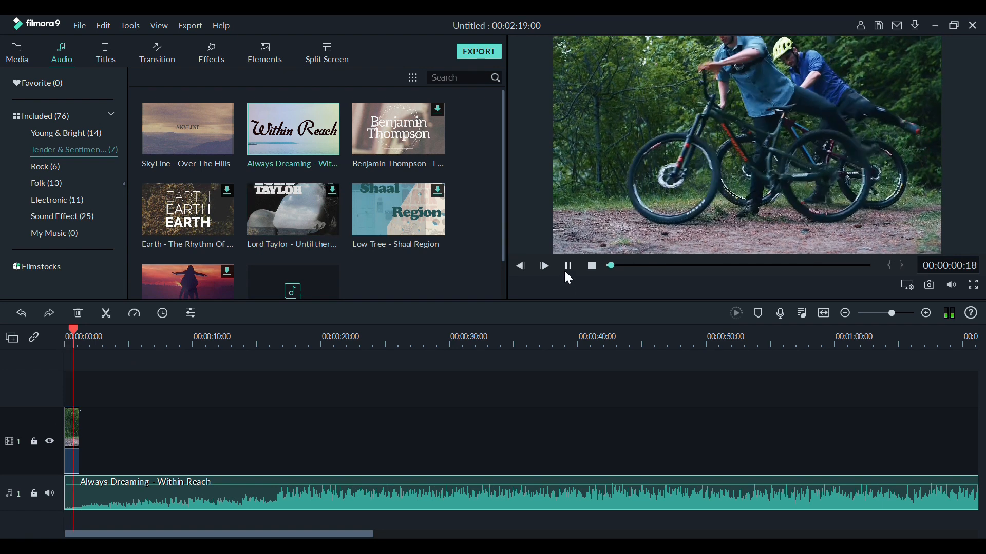
left_click(565, 273)
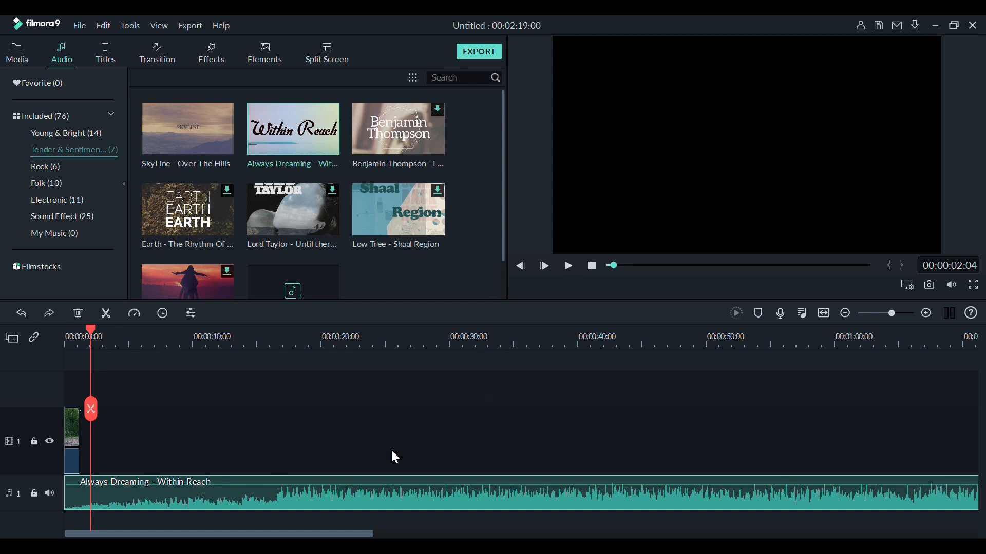
Place the Opener 3 title on video track 1 after the bike clip, starting at about 00:00:04:19.
left_click(106, 61)
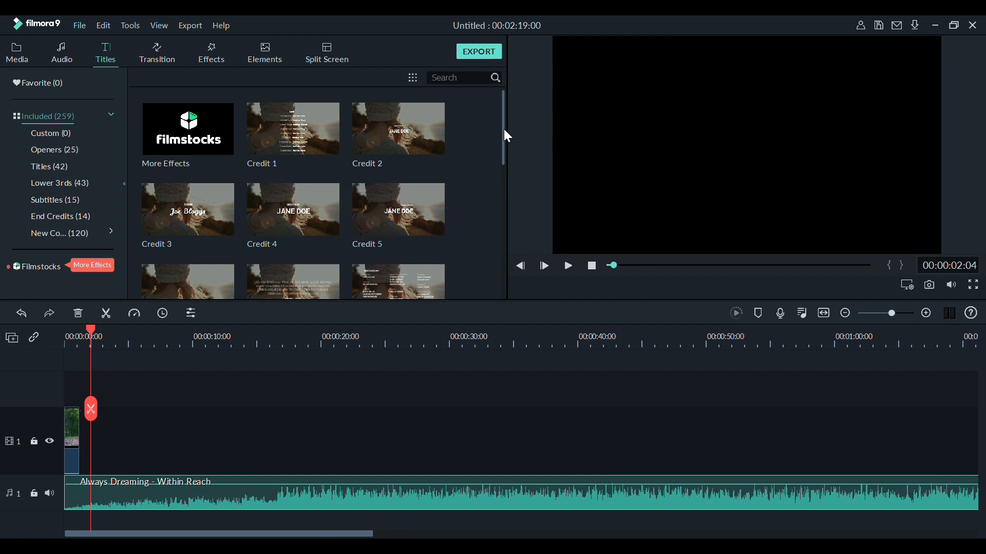
scroll(518, 140, "down", 2)
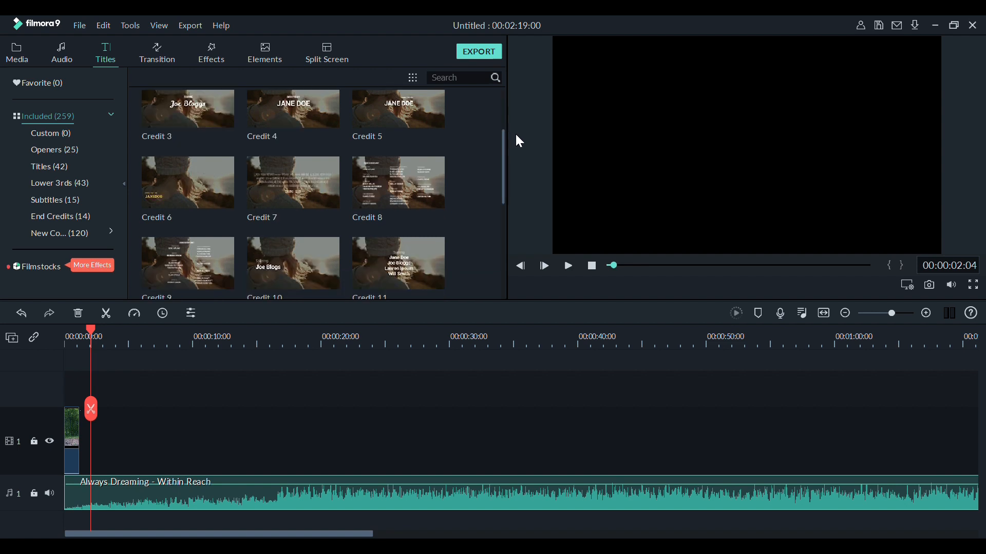
left_click_drag(508, 147, 501, 222)
left_click_drag(501, 240, 483, 175)
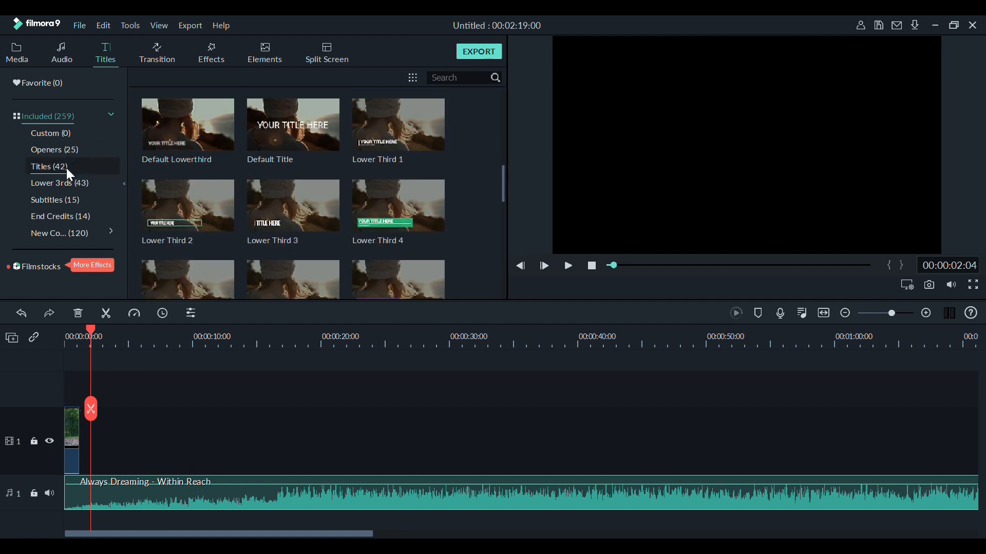
left_click(65, 146)
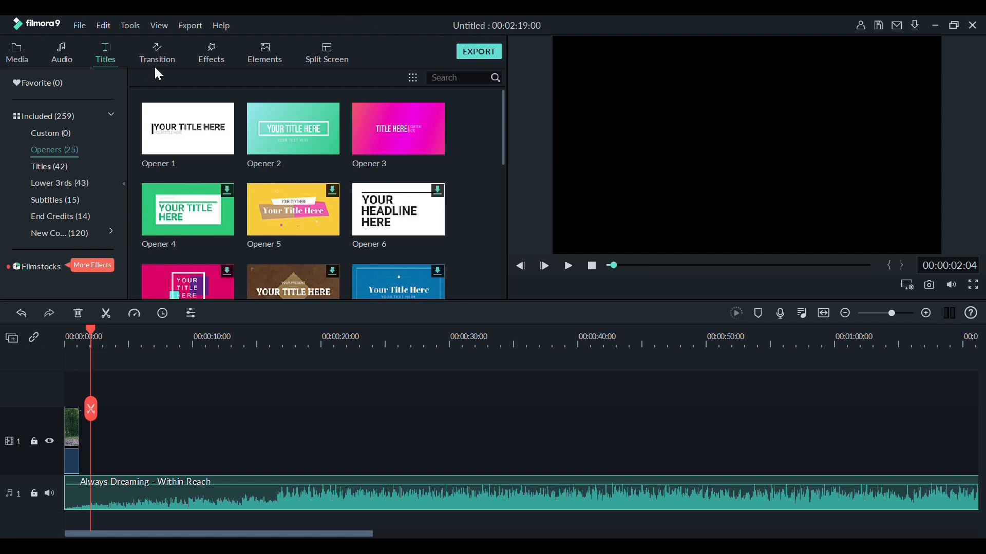
left_click(367, 127)
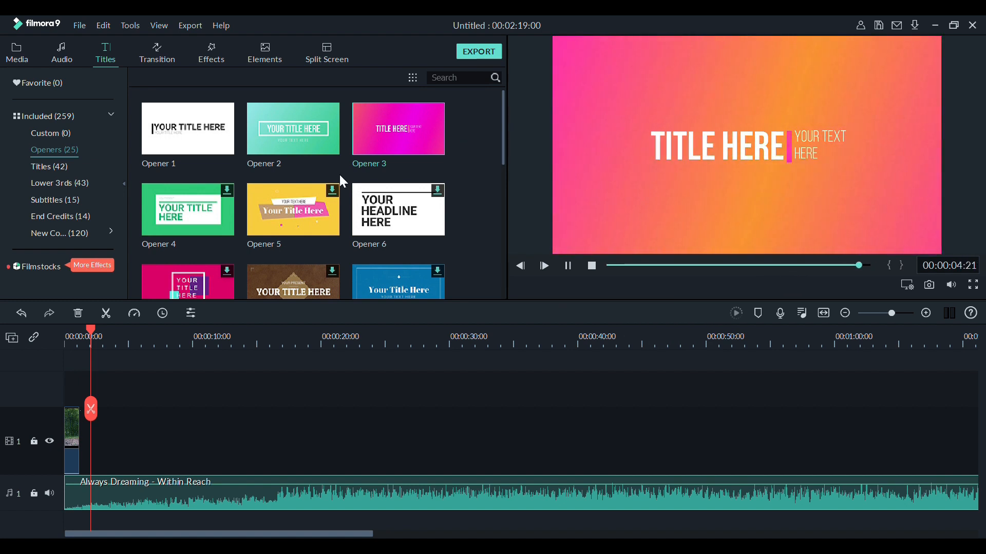
left_click_drag(428, 125, 125, 410)
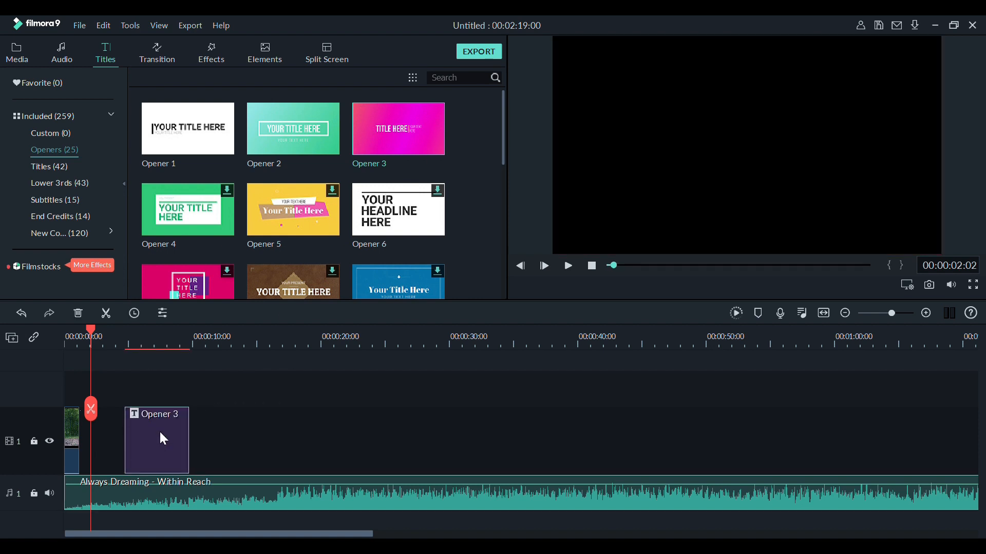
Replace the Opener 3 placeholder "YOUR TEXT HERE" with the person's first name in capitals.
double_click(159, 430)
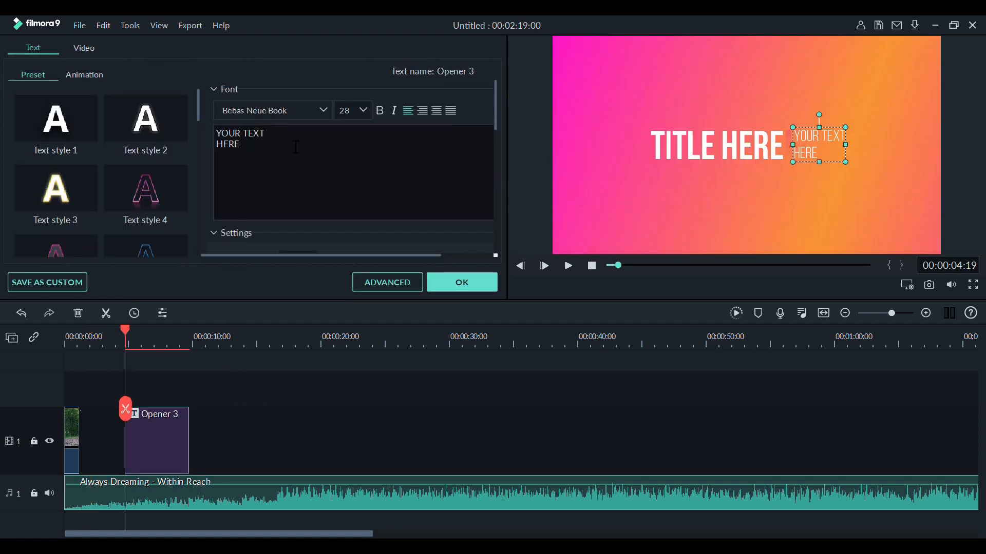
key("BackSpace")
key("BackSpace")
key("BackSpace")
key("BackSpace")
key("BackSpace")
key("BackSpace")
key("BackSpace")
key("BackSpace")
key("BackSpace")
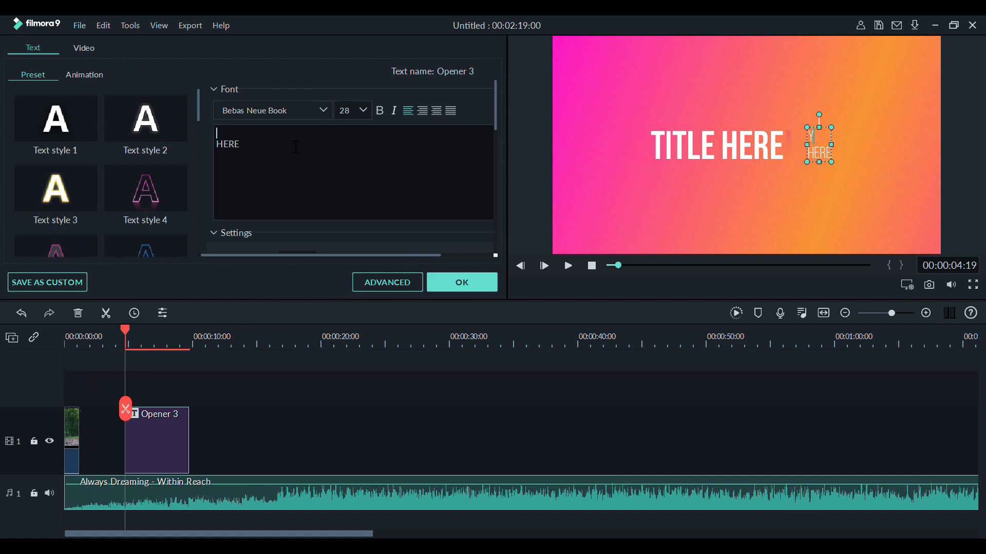
key("BackSpace")
key("BackSpace")
key("BackSpace")
key("BackSpace")
type("MANIKANYA")
key("BackSpace")
key("BackSpace")
type("TA")
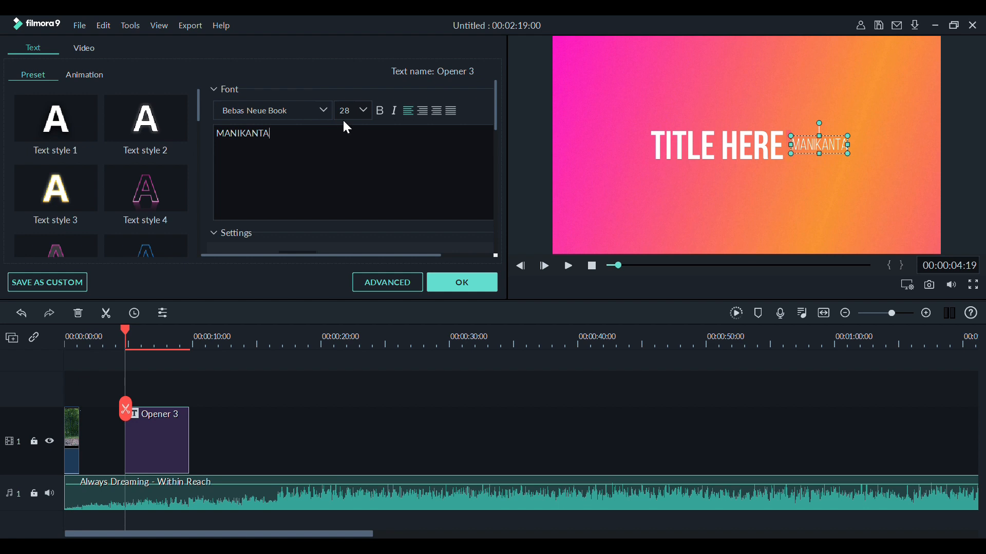
Change the font of the opener's name text to Cinzel-Regular.
double_click(363, 119)
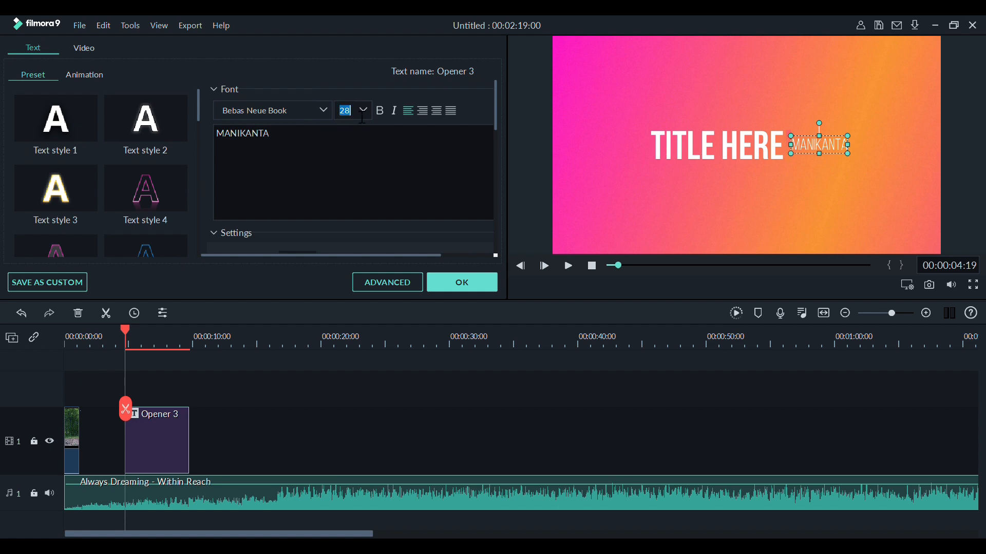
left_click(323, 117)
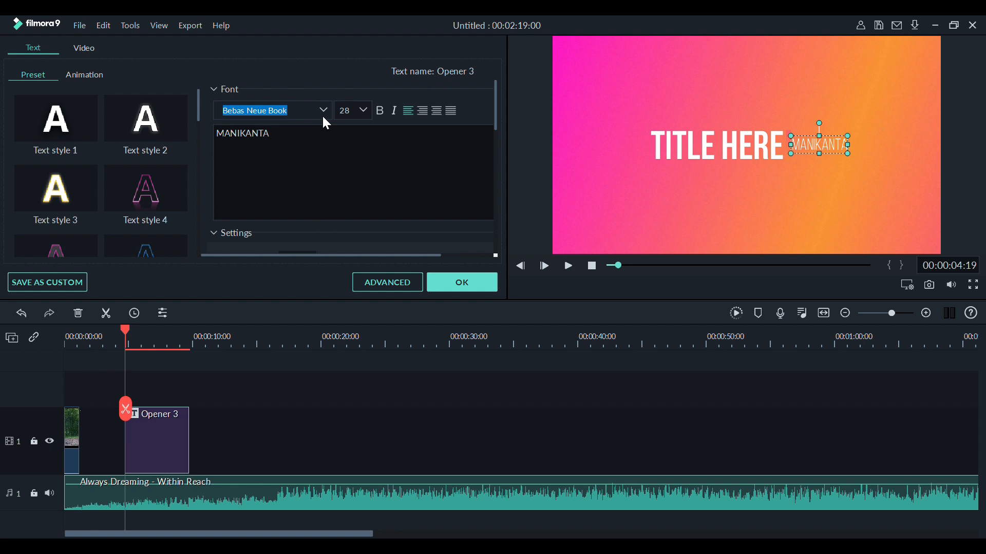
key("Down")
key("Down")
key("Down")
key("Down")
key("Down")
key("Down")
key("Down")
key("Down")
key("Down")
key("Down")
key("Down")
key("Down")
key("Down")
key("Down")
key("Down")
key("Down")
key("Down")
key("Down")
key("Down")
key("Down")
key("Down")
key("Down")
key("Down")
key("Down")
key("Down")
key("Down")
key("Down")
key("Down")
key("Down")
key("Down")
key("Down")
key("Down")
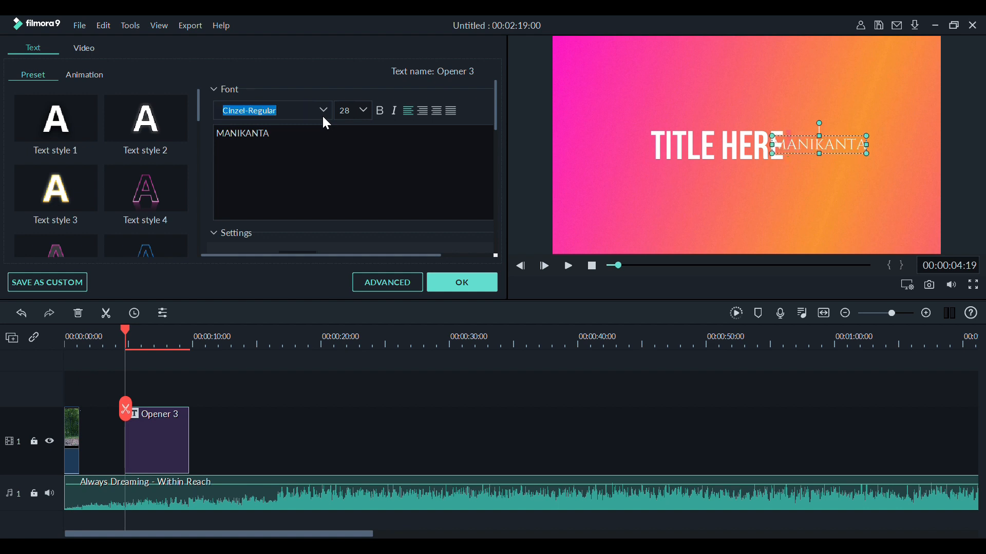
Make the opener's name text bold and italic.
left_click(489, 159)
left_click(380, 110)
left_click(396, 115)
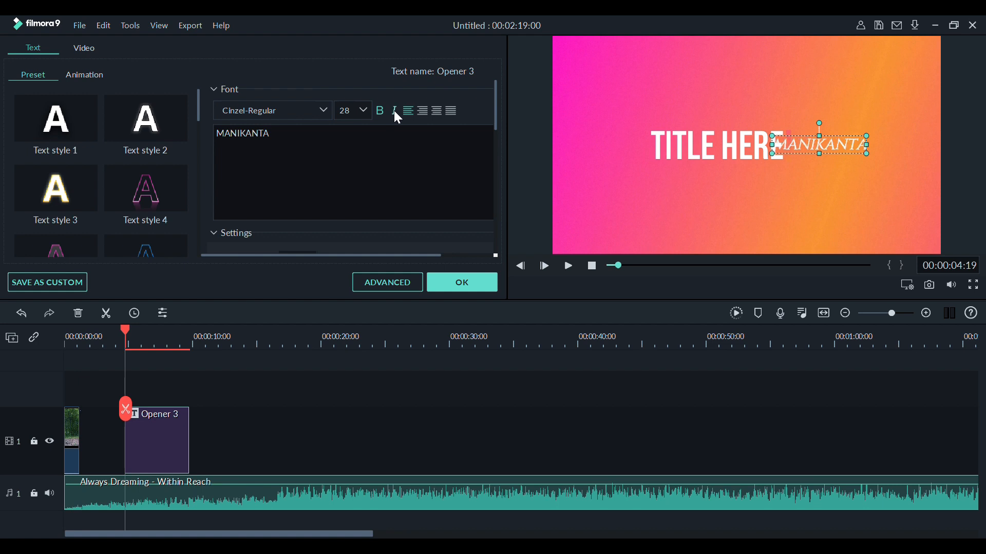
Set the font size of the opener's name text to 10.
left_click(363, 114)
key("BackSpace")
key("BackSpace")
type("90")
key("Return")
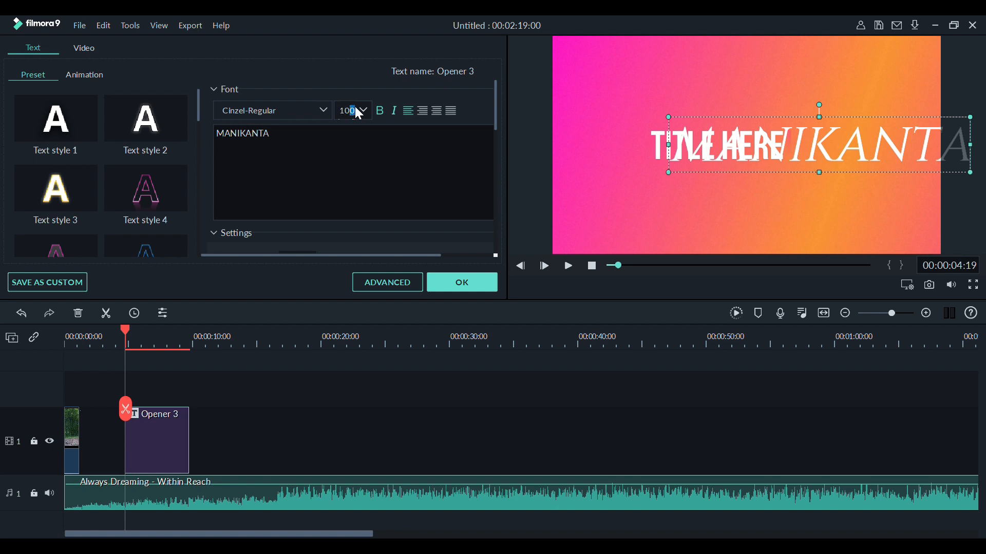
key("Return")
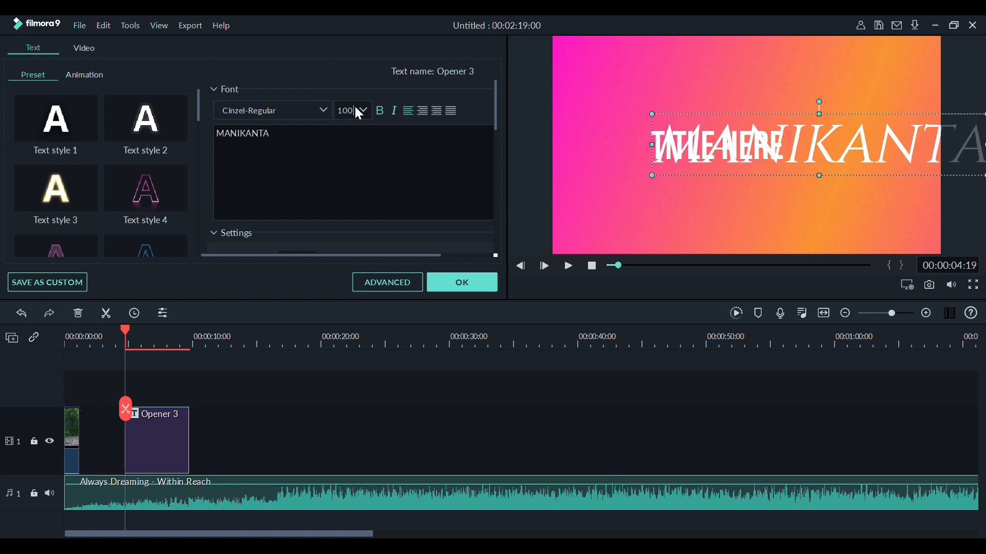
key("Return")
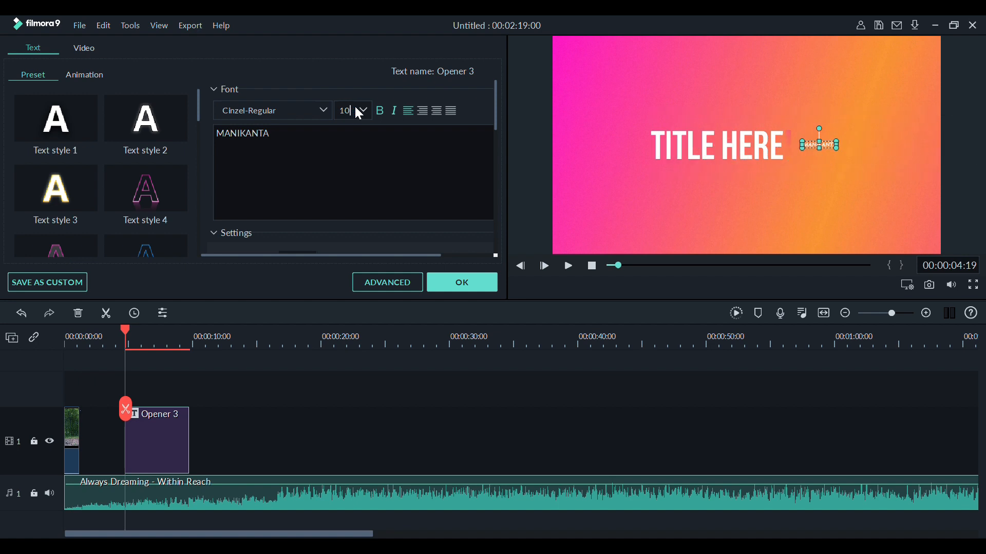
Try Text style 4 and Text style 6 on the opener's "TITLE HERE" text, settling on Text style 8.
left_click(726, 148)
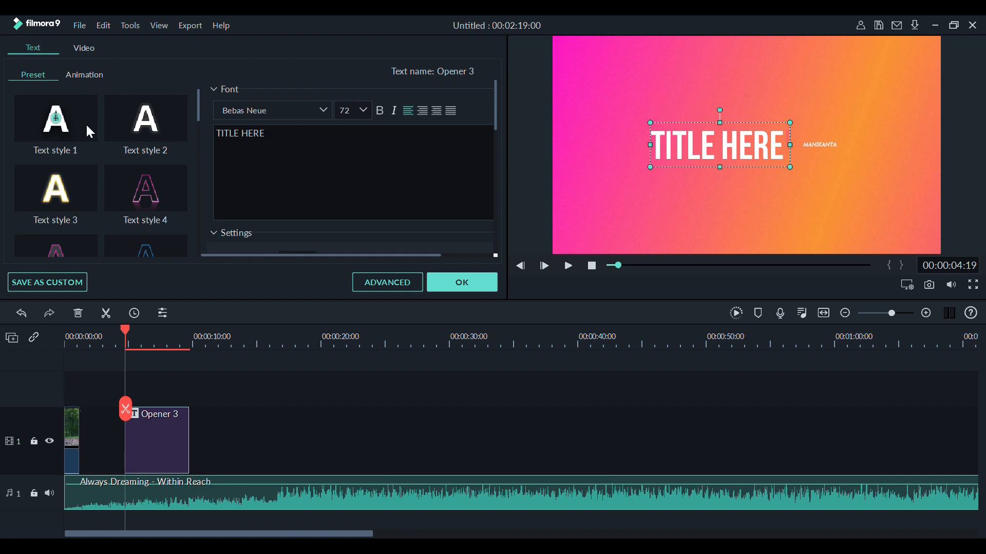
left_click_drag(197, 113, 197, 125)
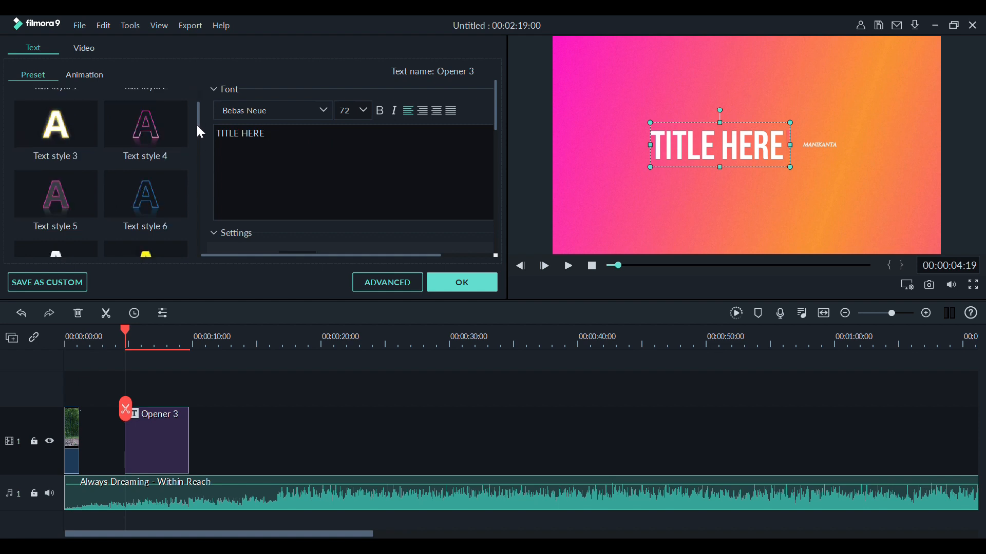
left_click(127, 138)
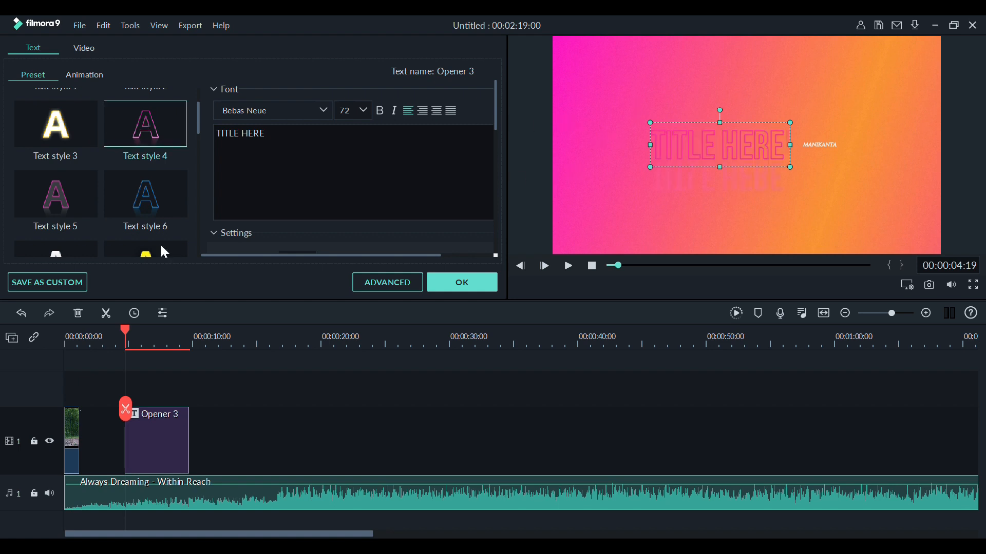
left_click(142, 201)
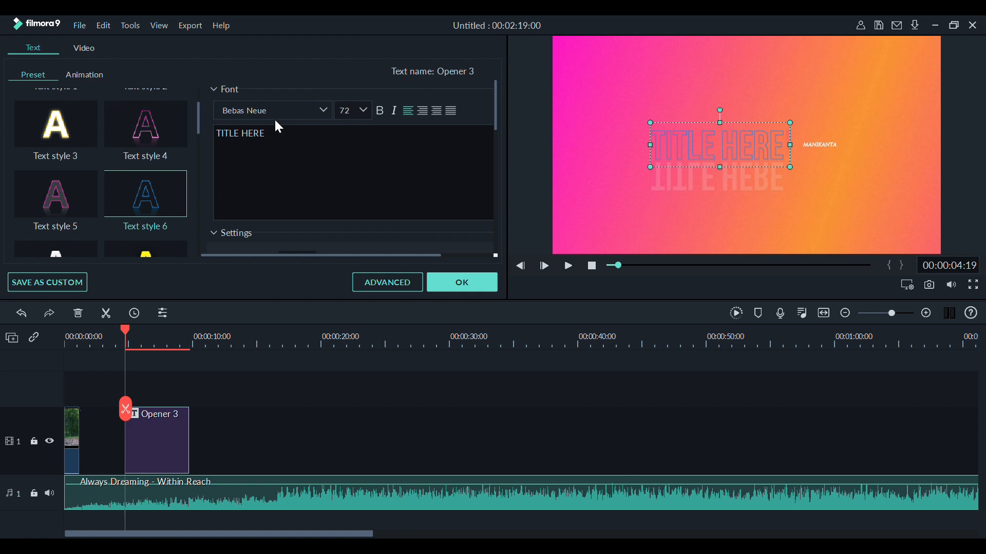
scroll(200, 129, "down", 3)
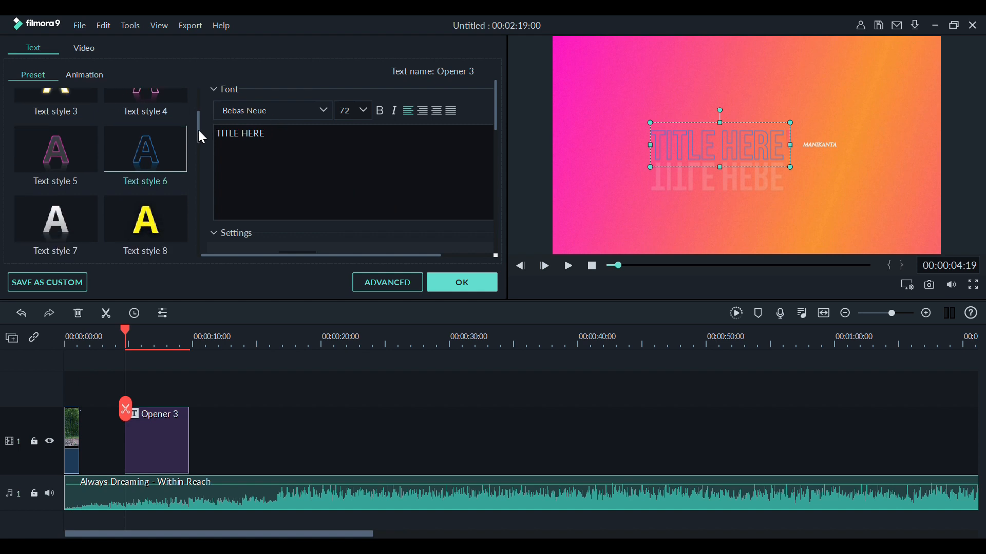
left_click(152, 103)
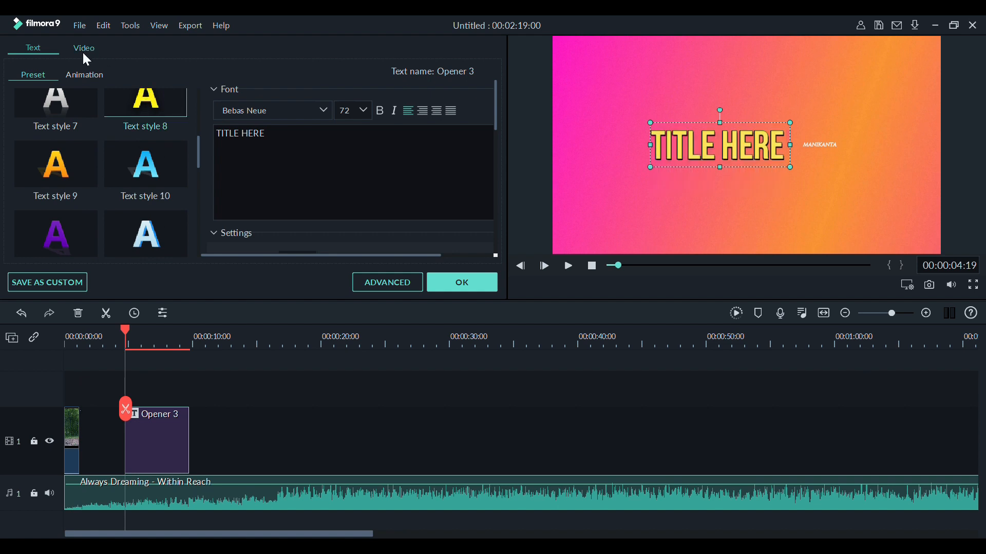
Try the Wavy style animation on the "TITLE HERE" text, settle on Cinema style, and play the preview.
left_click(94, 78)
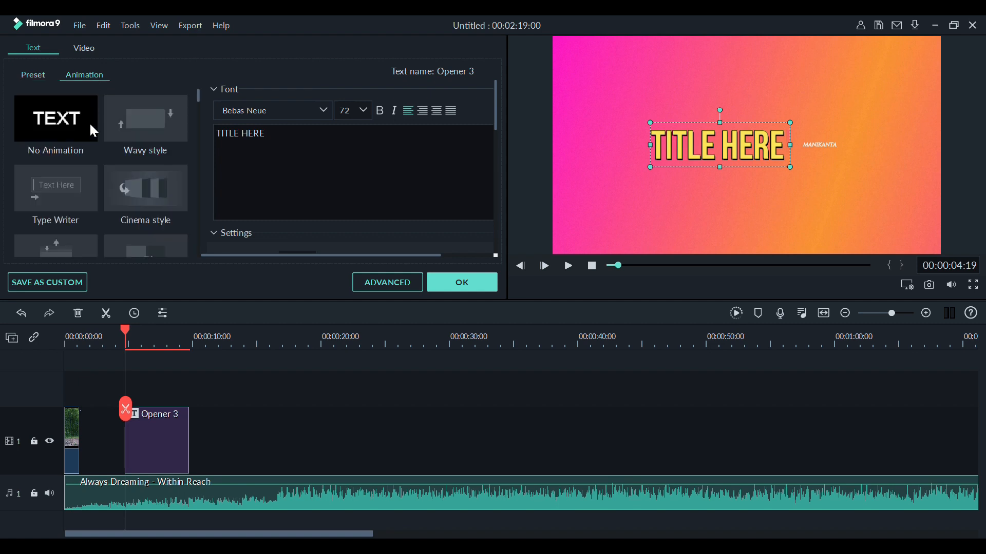
left_click(135, 114)
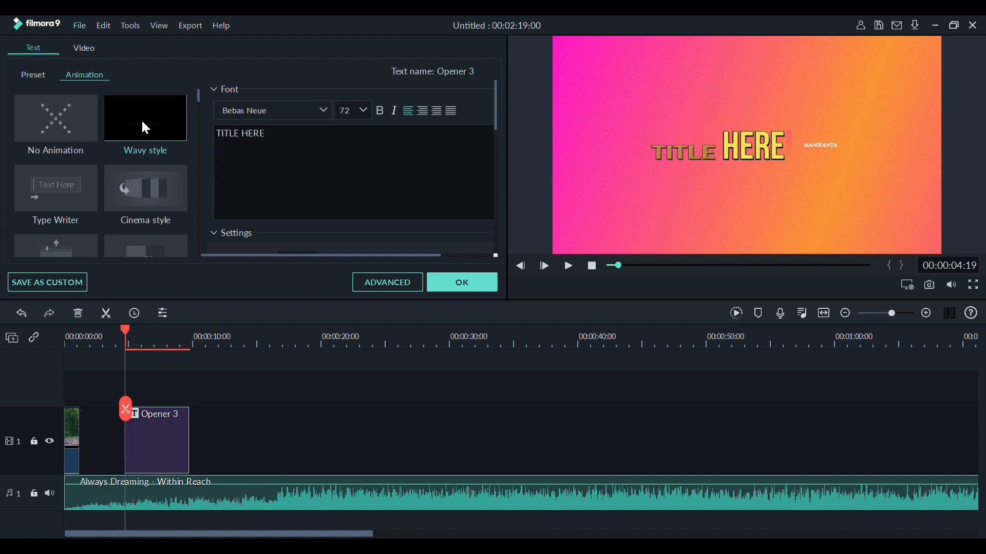
left_click(124, 212)
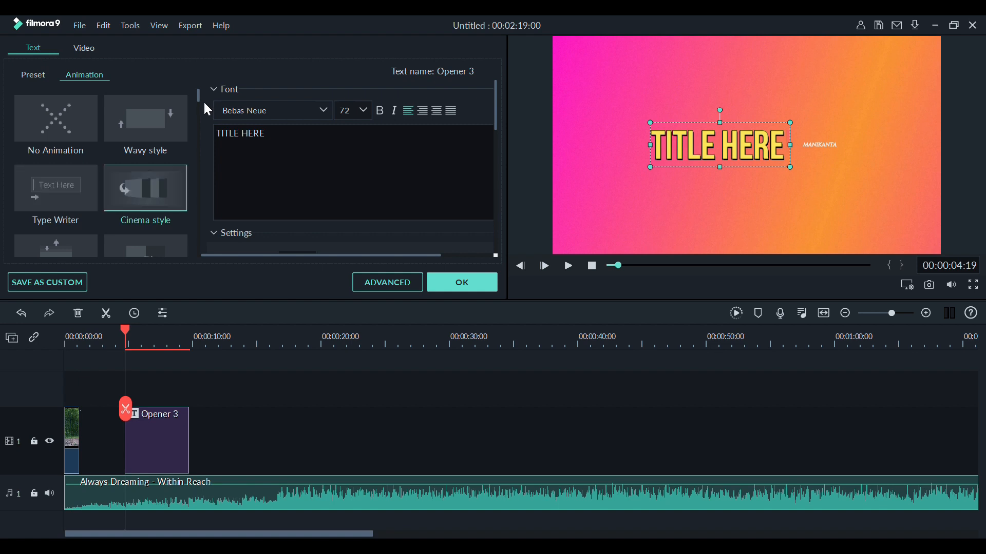
left_click_drag(198, 99, 198, 108)
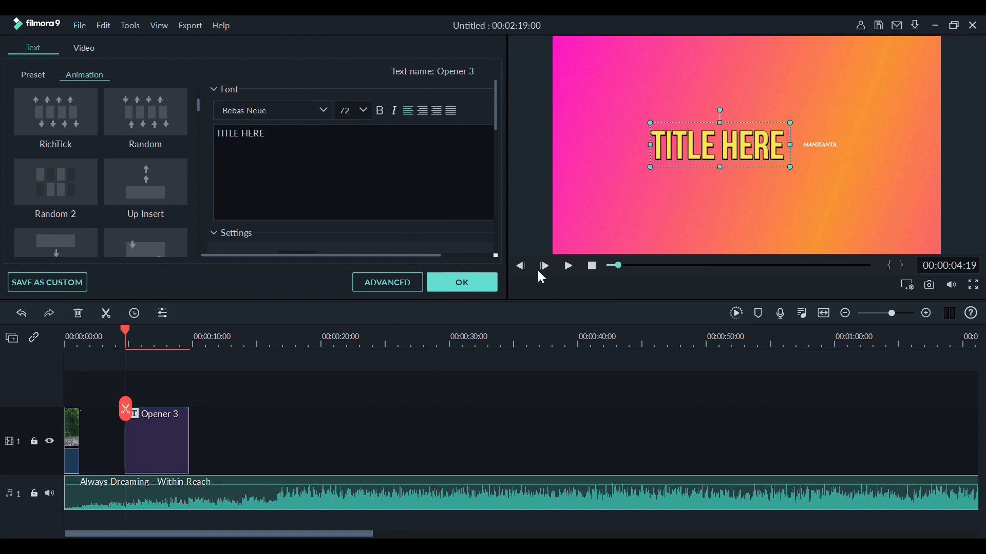
left_click(567, 269)
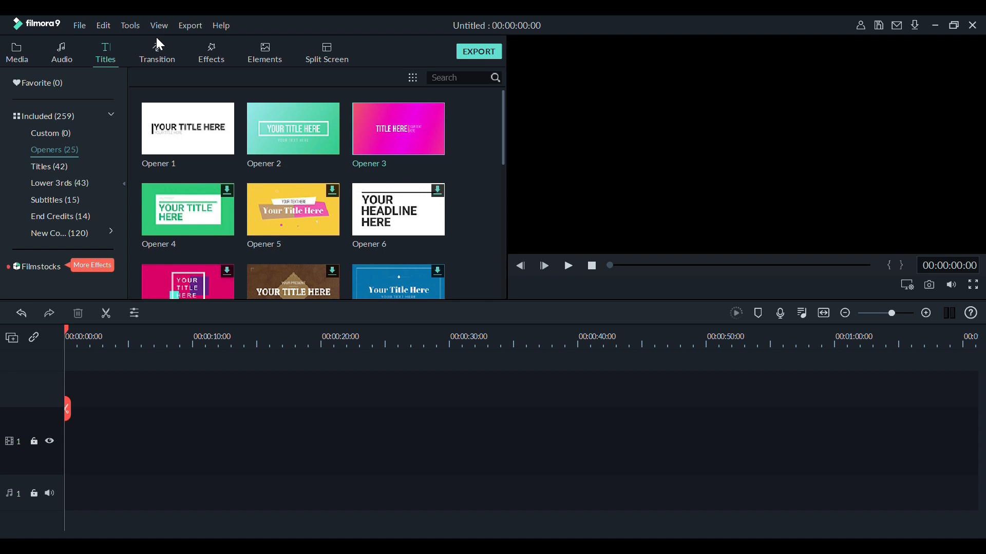
Place the Countdown 9 sample video at the start of video track 1.
left_click(207, 49)
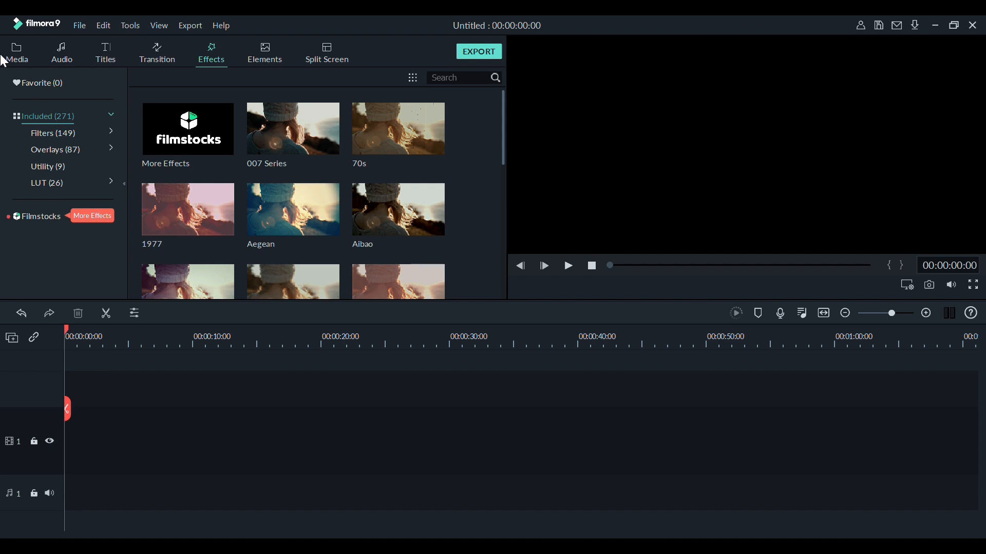
left_click(18, 52)
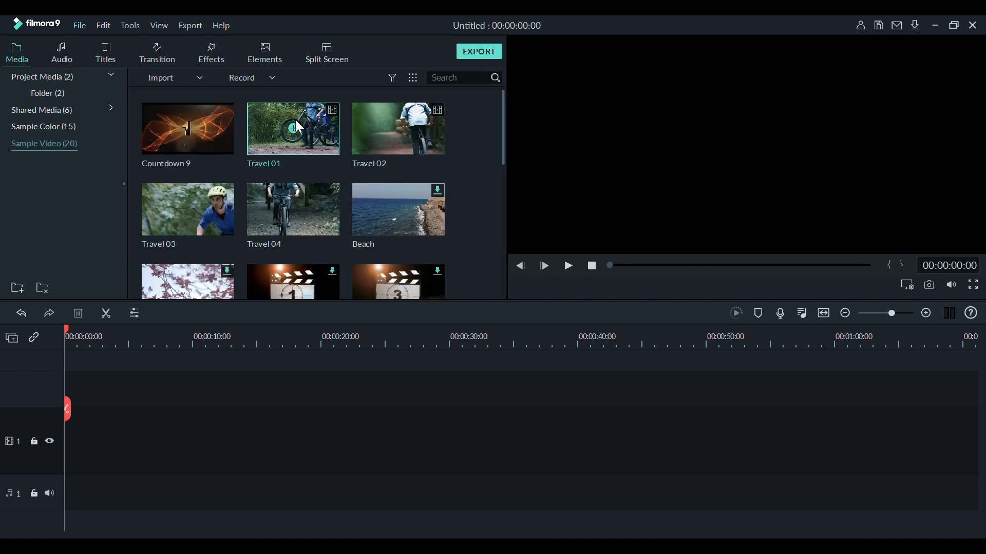
left_click_drag(205, 132, 50, 449)
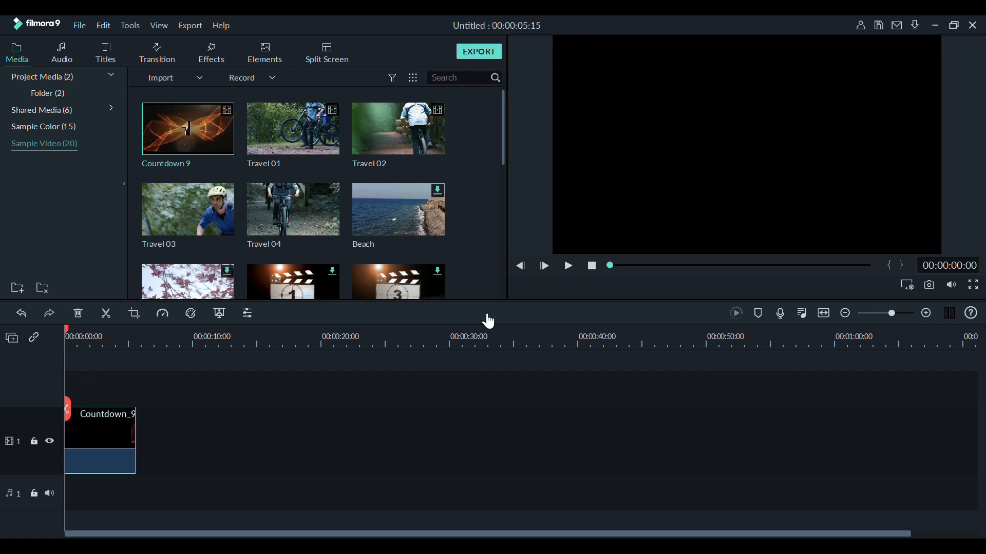
Apply the Aegean filter to the countdown clip on video track 1 and play the result.
left_click(223, 52)
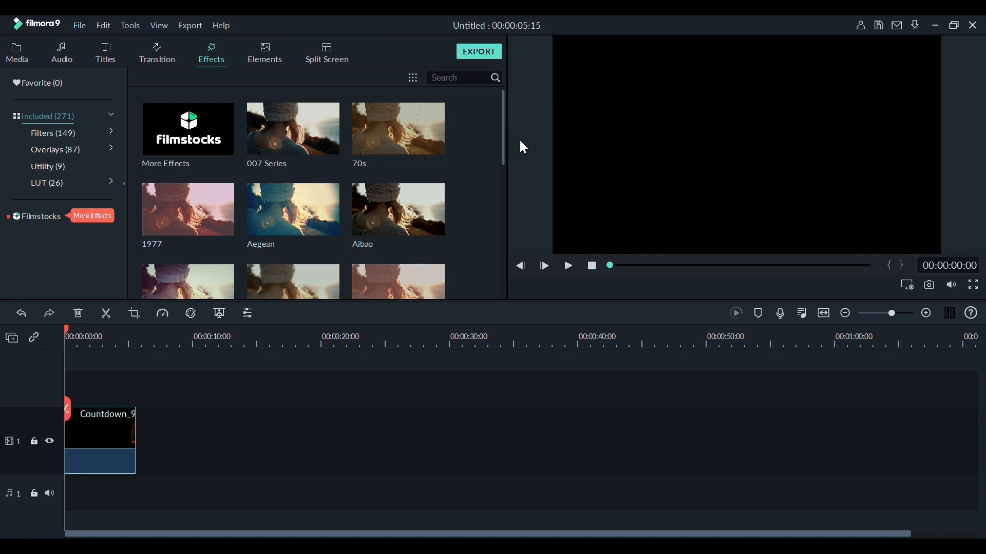
scroll(520, 142, "down", 2)
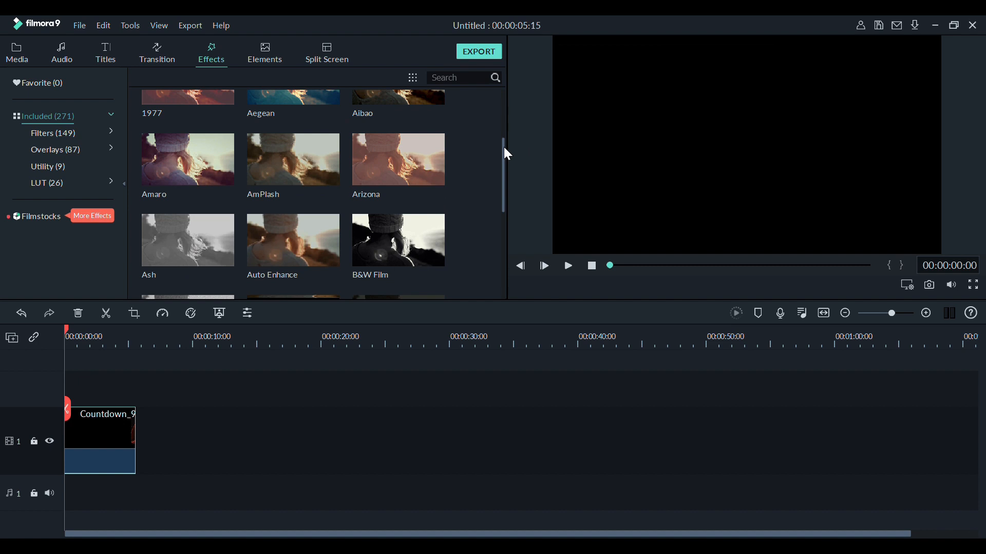
mouse_move(503, 147)
left_mouse_down()
mouse_move(496, 230)
mouse_move(499, 157)
left_mouse_up()
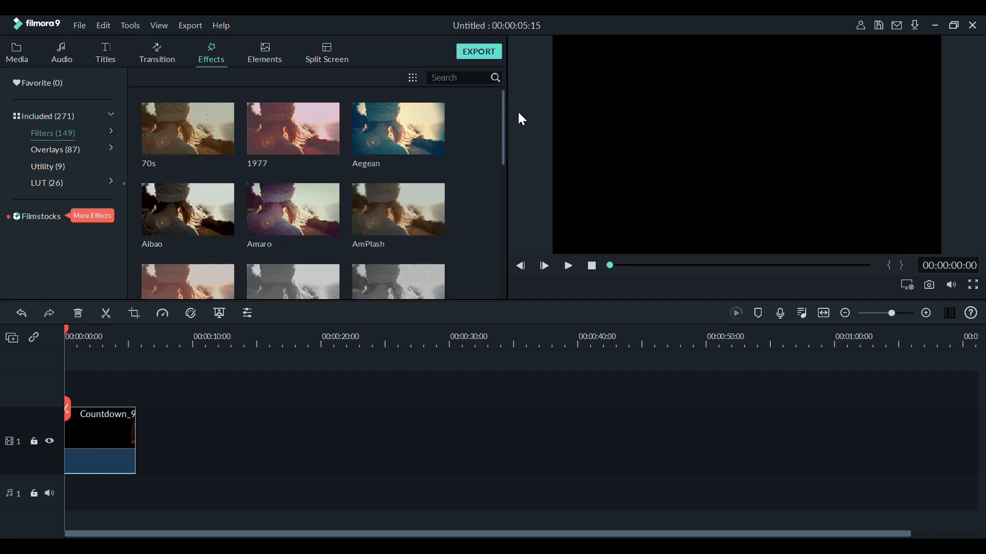
left_click_drag(505, 119, 501, 70)
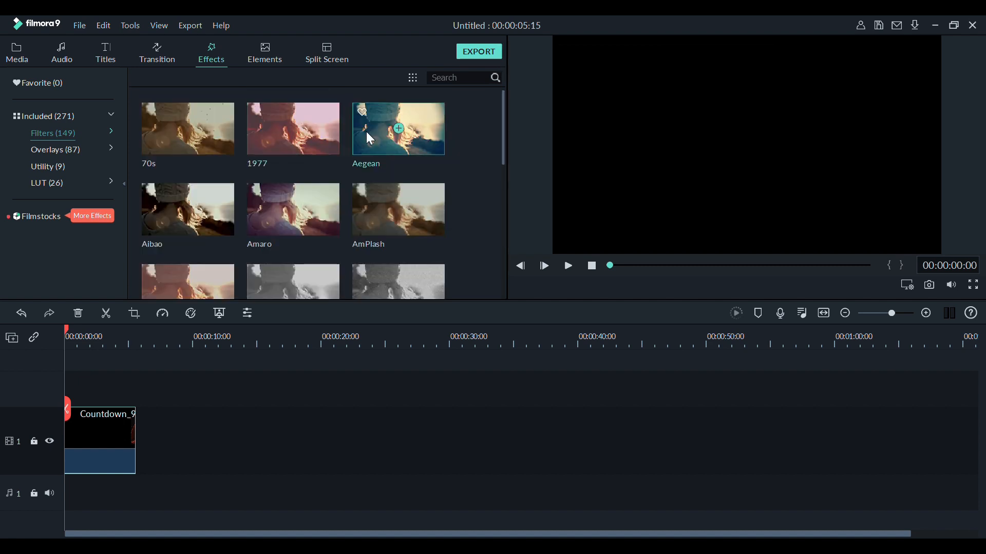
left_click_drag(365, 131, 93, 472)
left_click(567, 267)
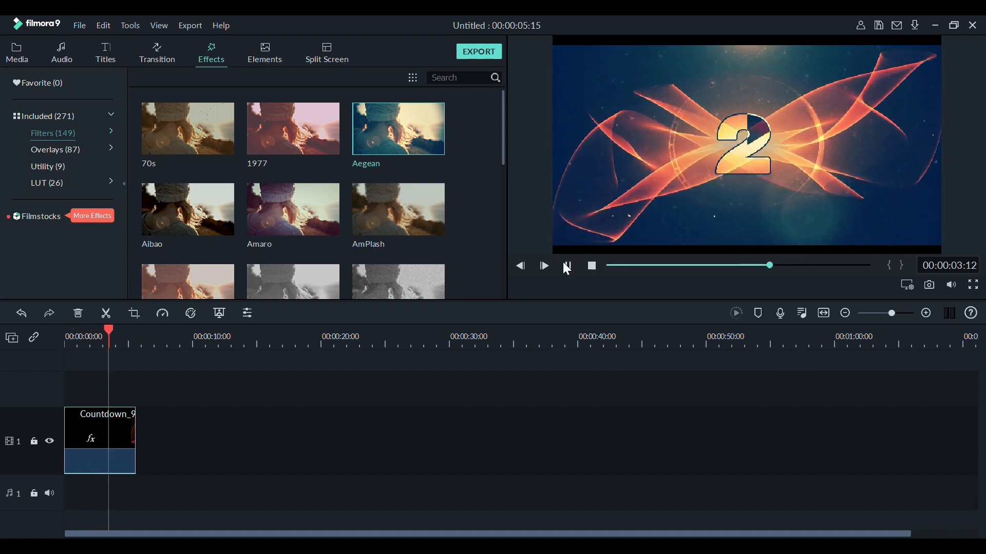
left_click(568, 267)
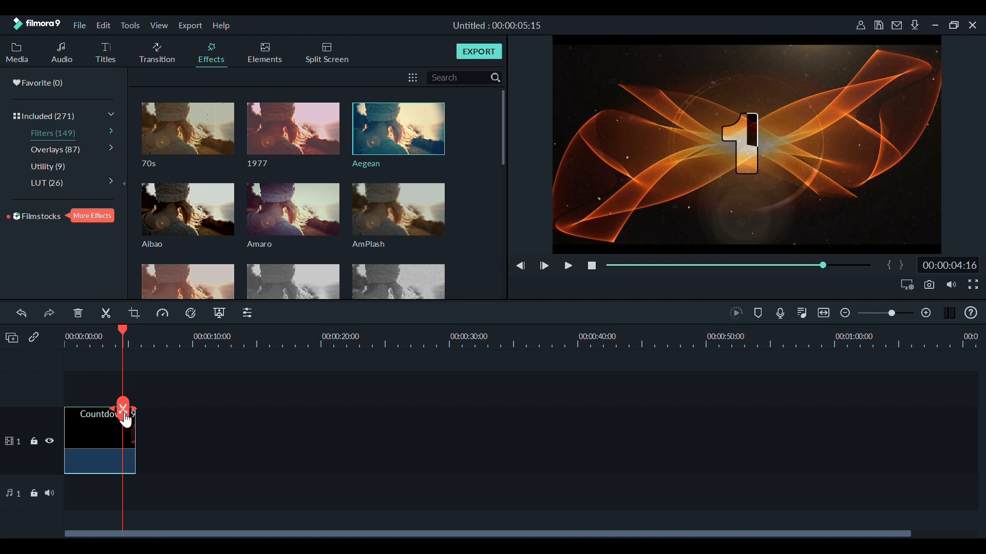
Return the playhead to the start and play the countdown clip without the filter.
left_click_drag(123, 410, 9, 457)
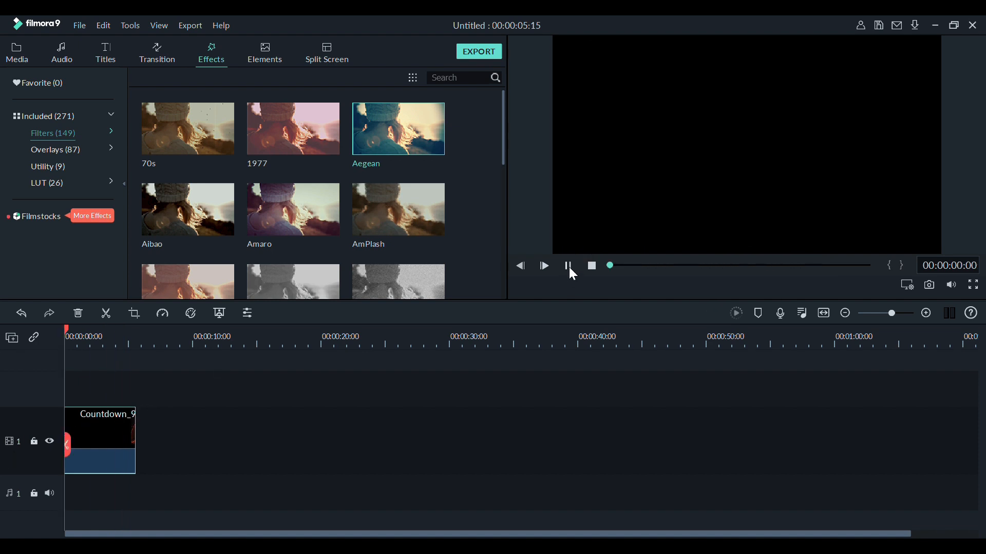
left_click(569, 267)
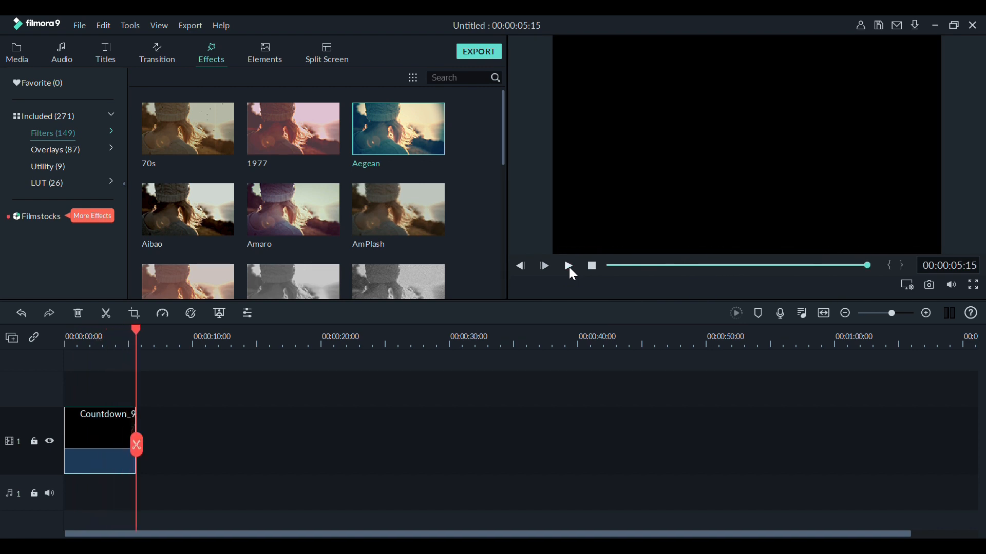
left_click(569, 267)
left_click(569, 267)
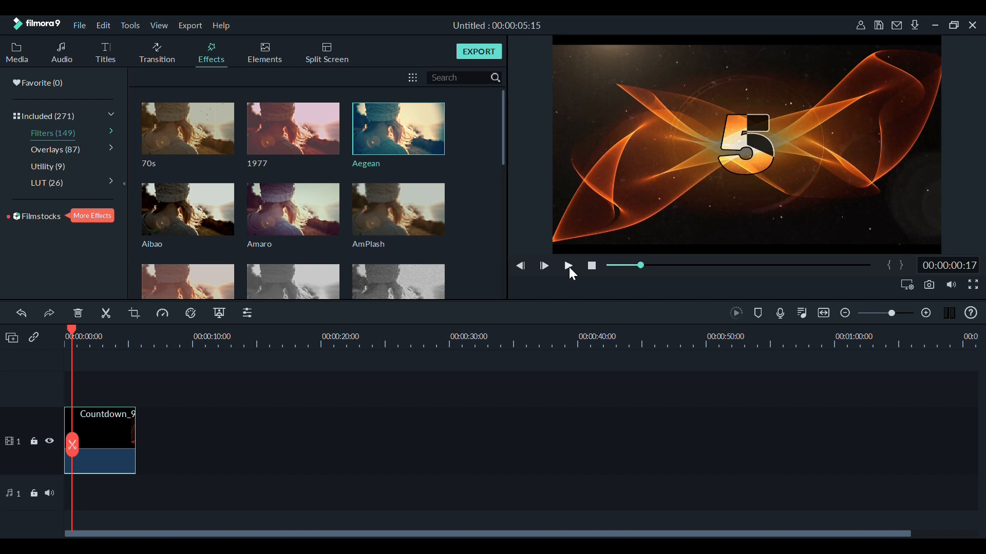
Browse the included elements, add one near the start of the timeline with the countdown clip, and play the preview.
mouse_move(225, 107)
left_click(275, 57)
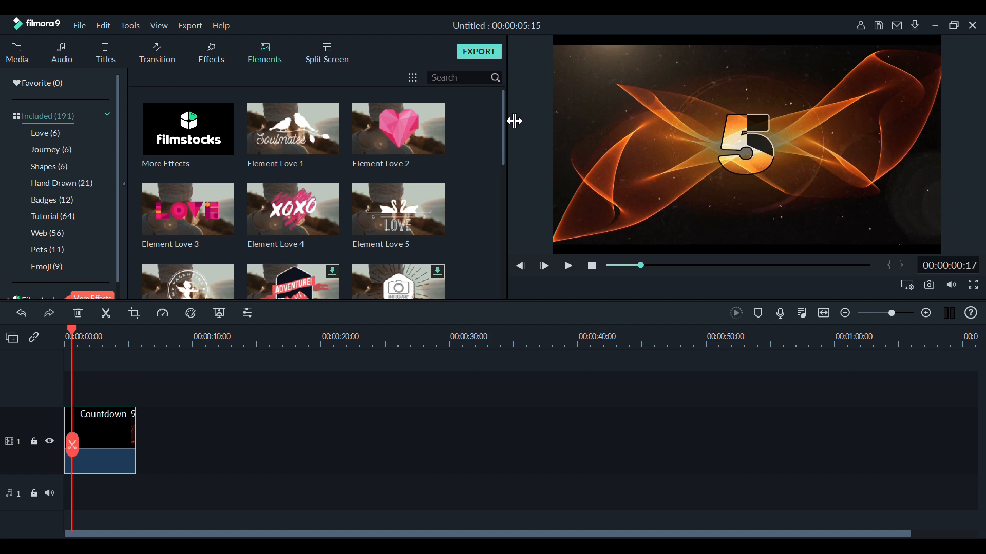
left_click_drag(504, 116, 504, 168)
scroll(501, 205, "down", 3)
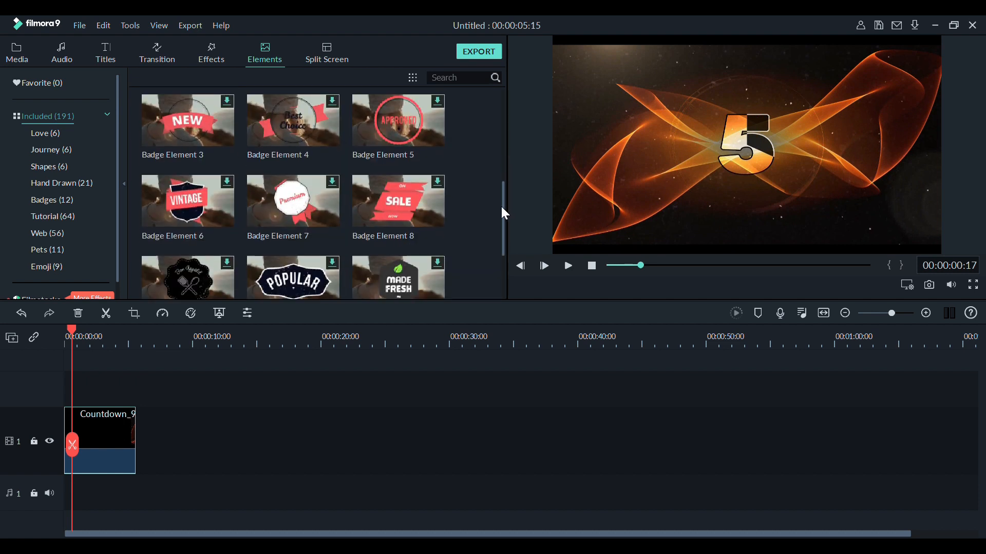
scroll(488, 260, "down", 5)
scroll(491, 246, "up", 9)
scroll(495, 139, "up", 2)
left_click_drag(405, 193, 72, 457)
left_click(566, 266)
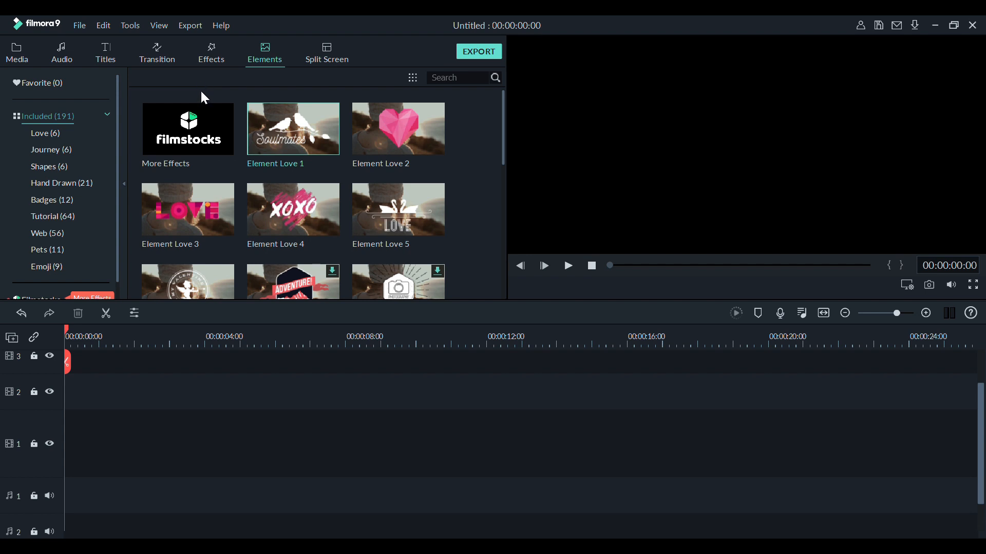
Place the LOGO video from the shared media at the start of video track 1.
left_click(162, 61)
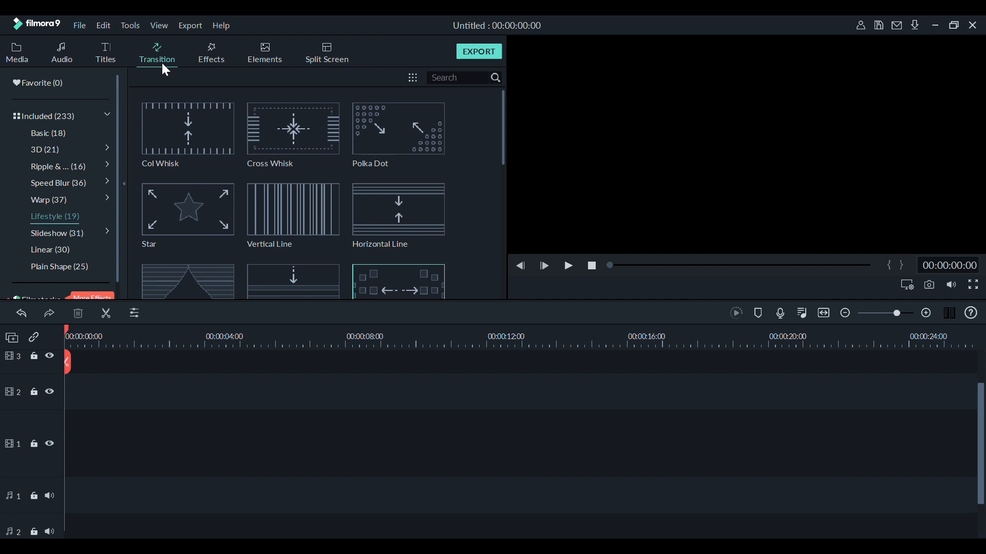
left_click(16, 53)
left_click(46, 143)
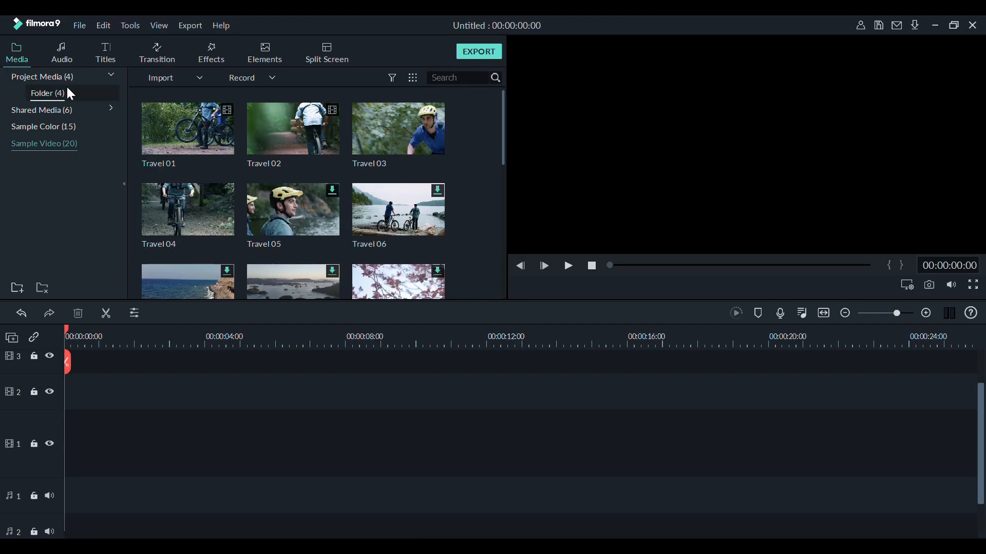
left_click(59, 109)
left_click_drag(272, 213, 56, 439)
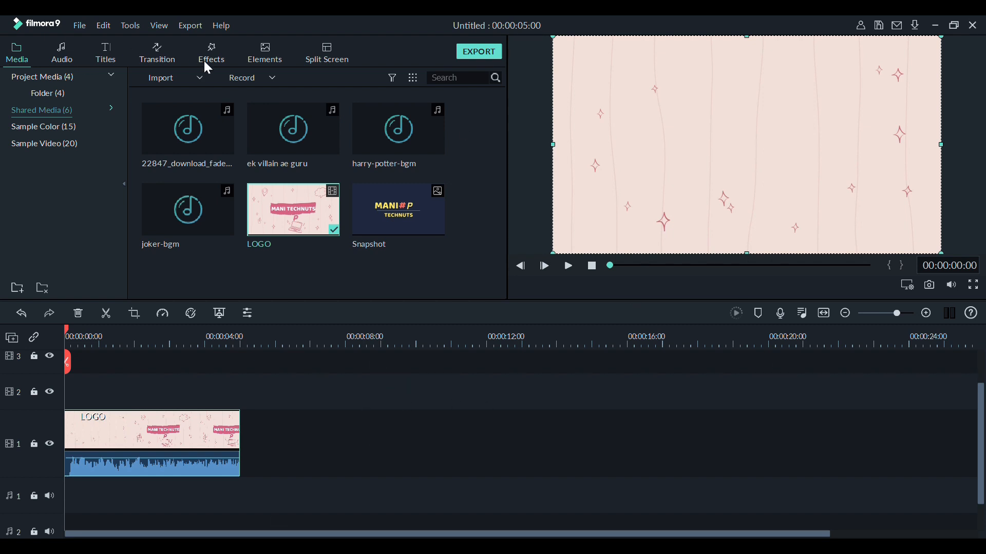
Add the Orb 1 transition from the 3D category to the beginning of the LOGO clip.
left_click(153, 53)
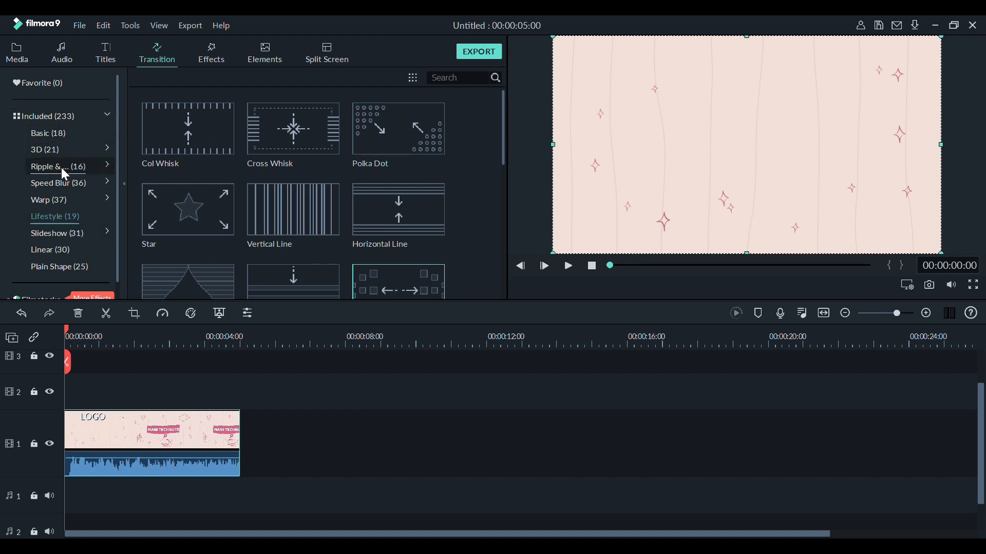
left_click(64, 151)
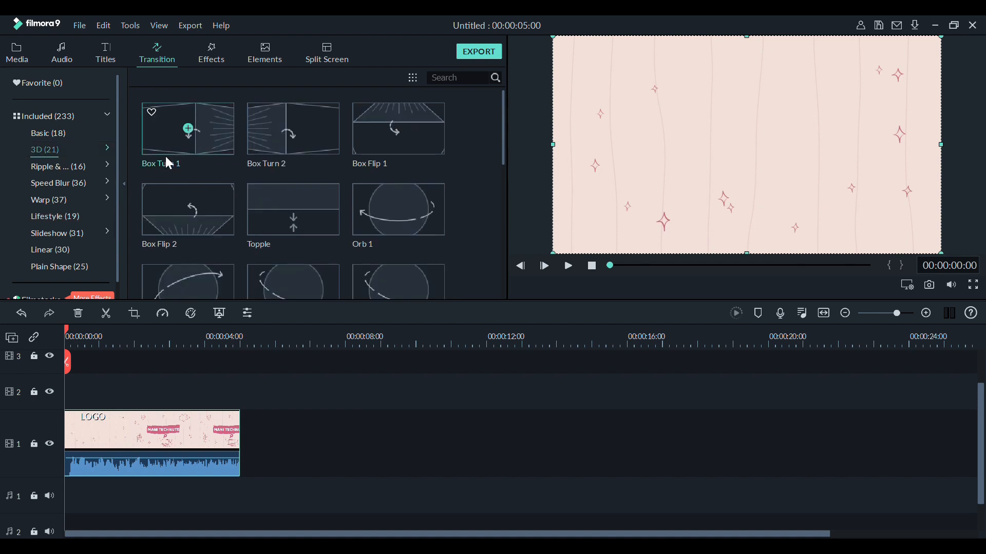
left_click_drag(386, 205, 91, 395)
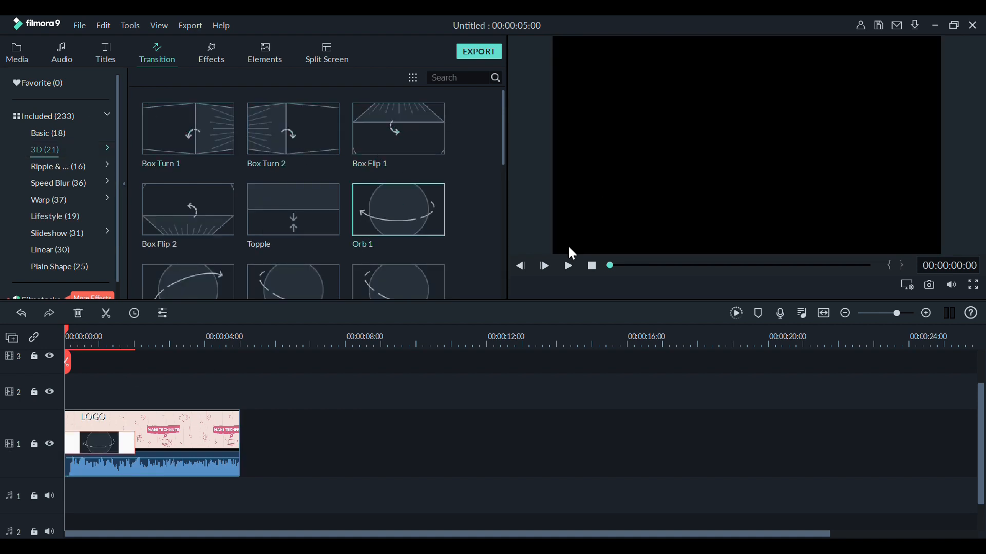
Preview the LOGO clip with the Orb 1 transition and remove that transition from the clip.
left_click(571, 267)
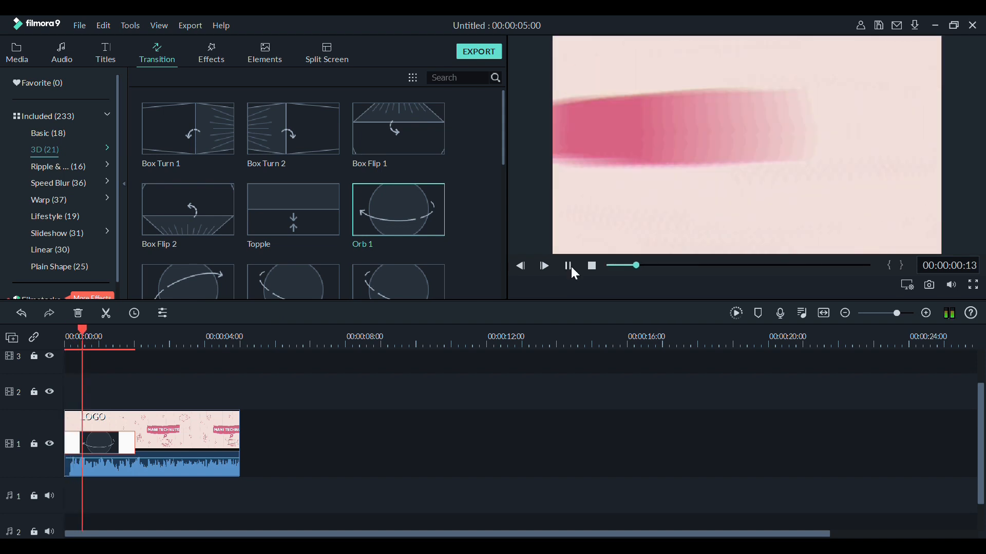
left_click(571, 267)
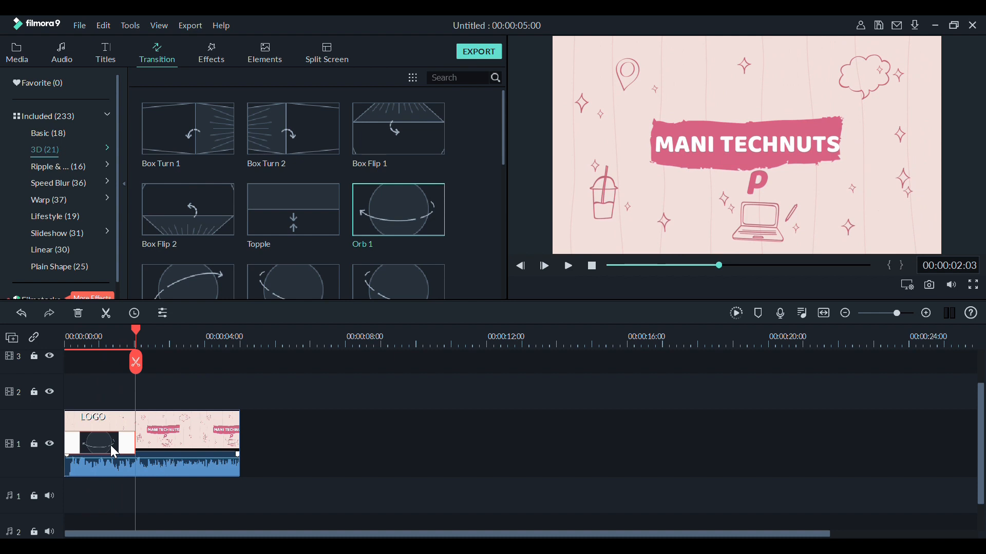
key("Delete")
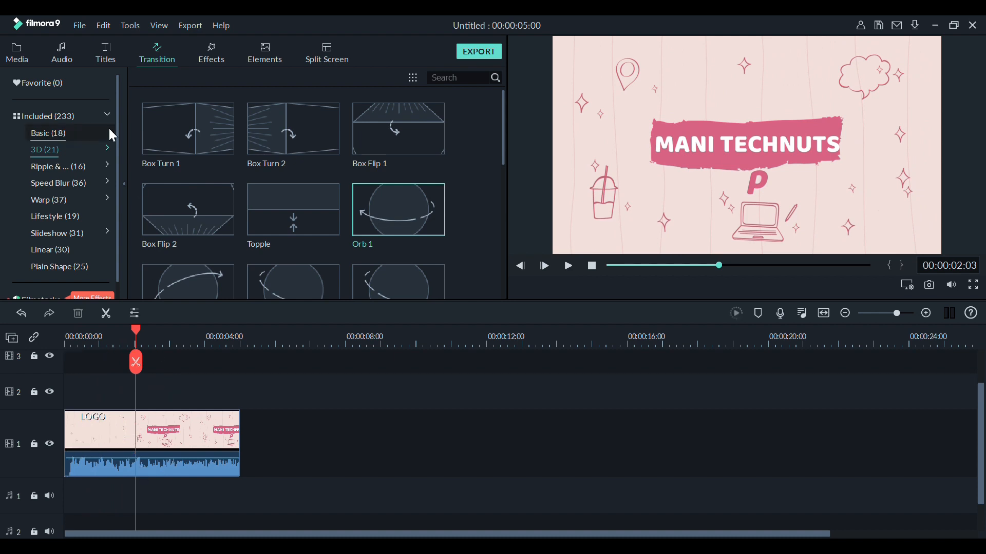
Add the Linear 25 transition from the Linear category to the start of the LOGO clip and return the playhead to the beginning.
left_click(75, 248)
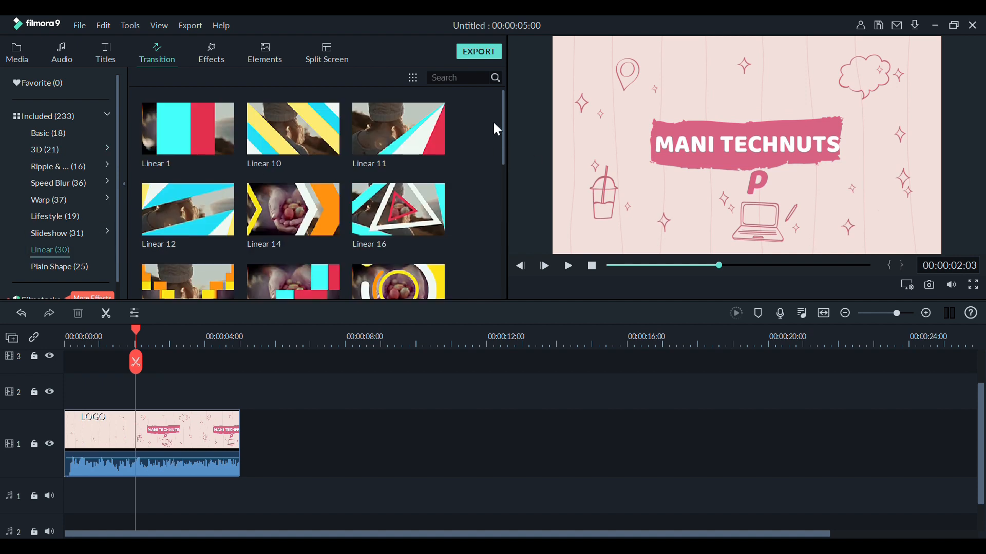
left_click_drag(505, 129, 504, 242)
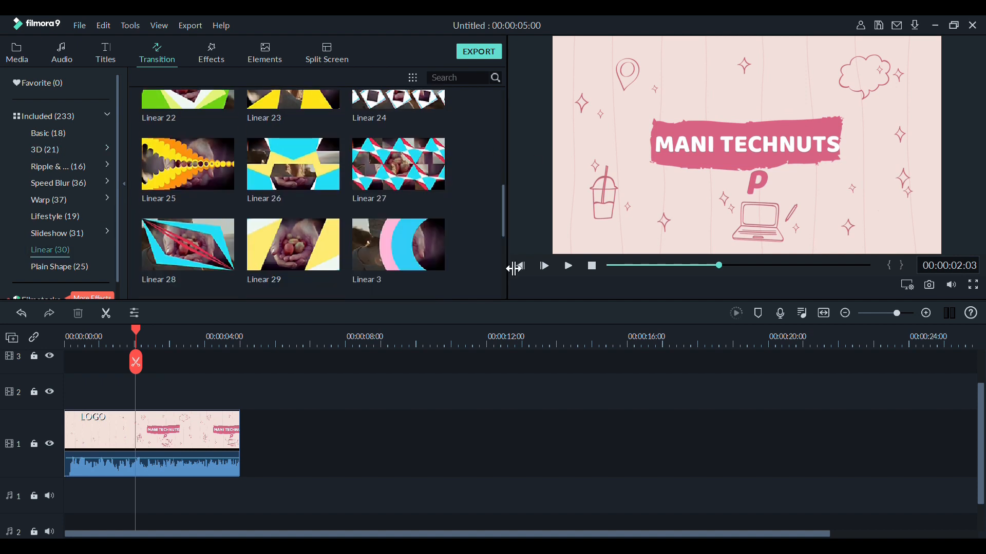
mouse_move(405, 233)
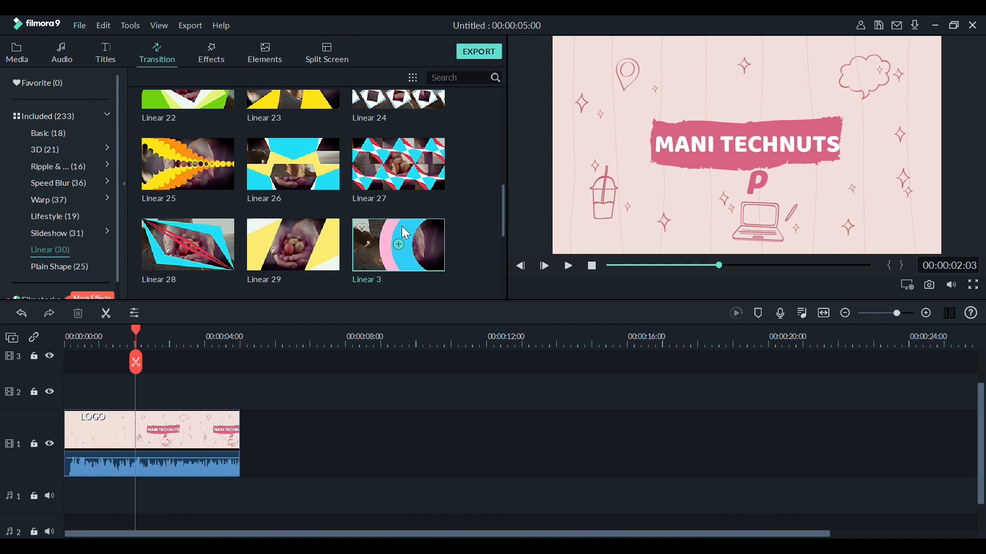
mouse_move(405, 233)
left_mouse_down()
mouse_move(160, 295)
mouse_move(110, 411)
left_mouse_up()
left_click_drag(141, 367, 70, 380)
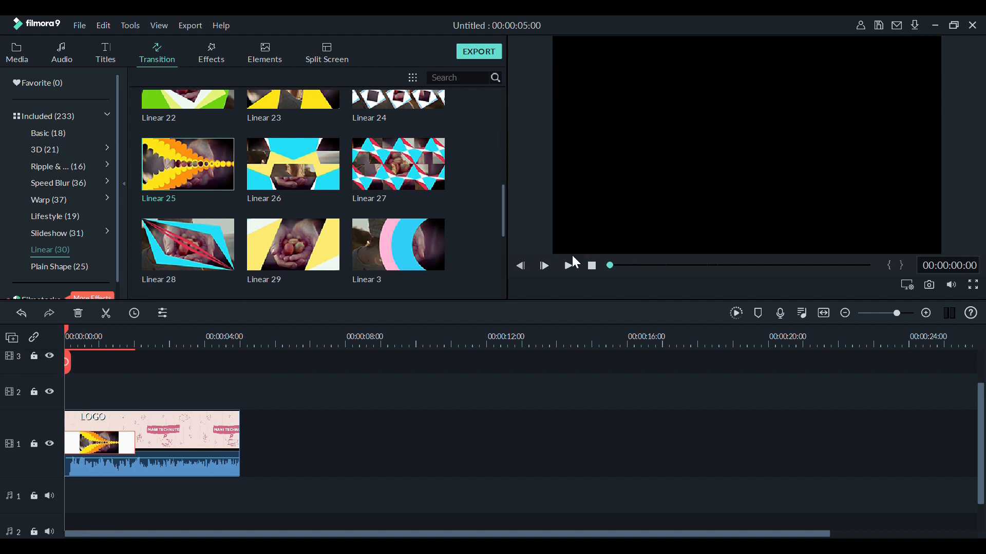
Play the LOGO clip with the Linear 25 transition and park the playhead beyond the clip's end.
left_click(565, 271)
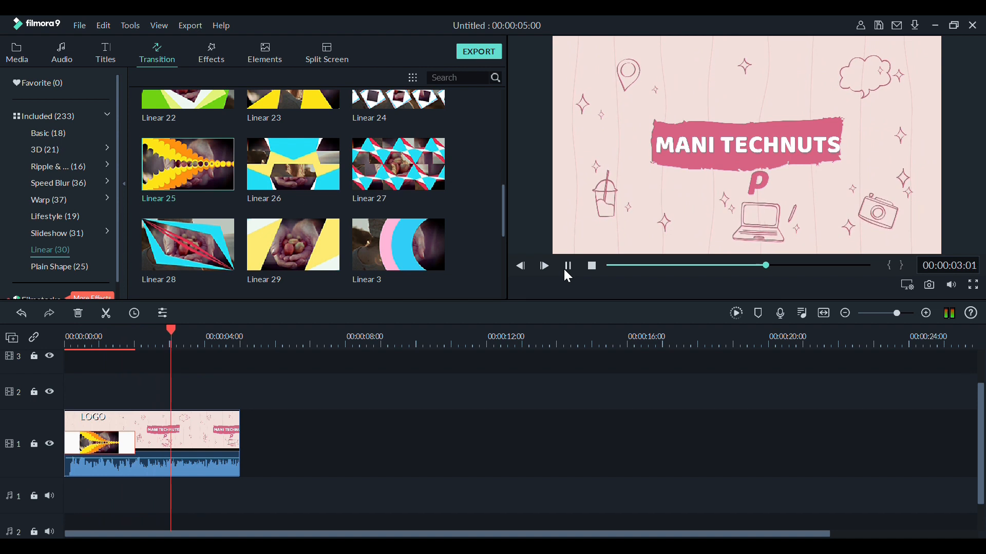
left_click(564, 271)
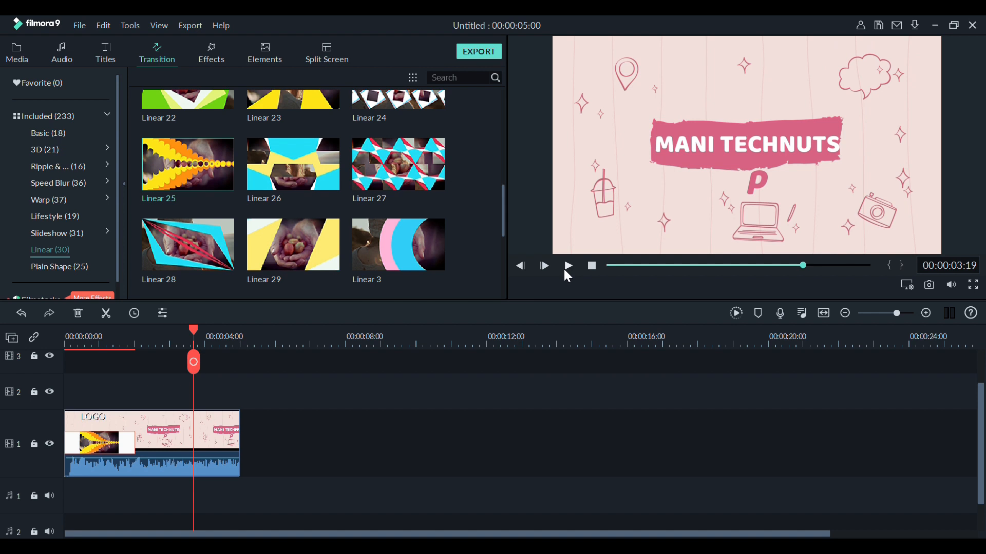
left_click(370, 341)
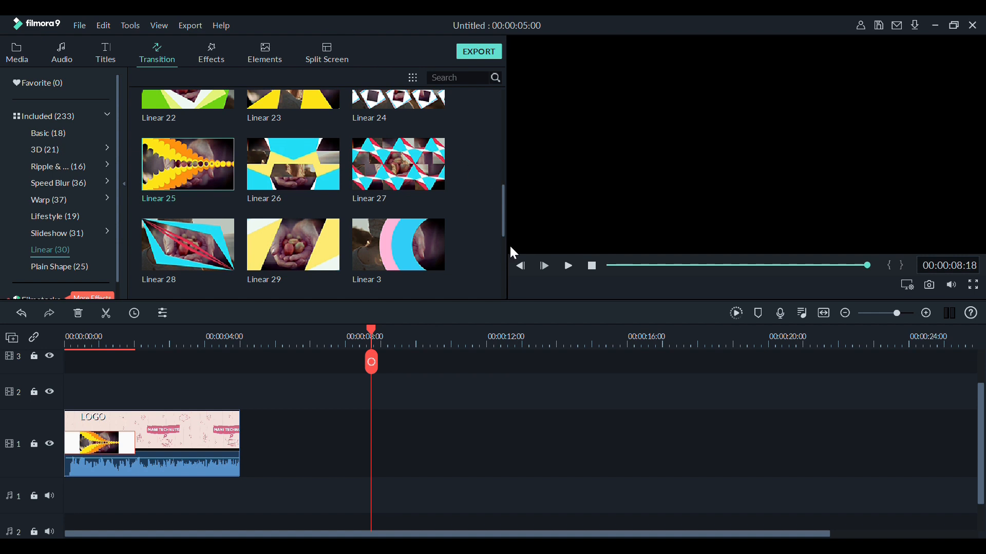
Add the first side-by-side two-pane split screen to video track 1, with the LOGO video in pane 1 and sample video Travel 01 in pane 2.
left_click(319, 54)
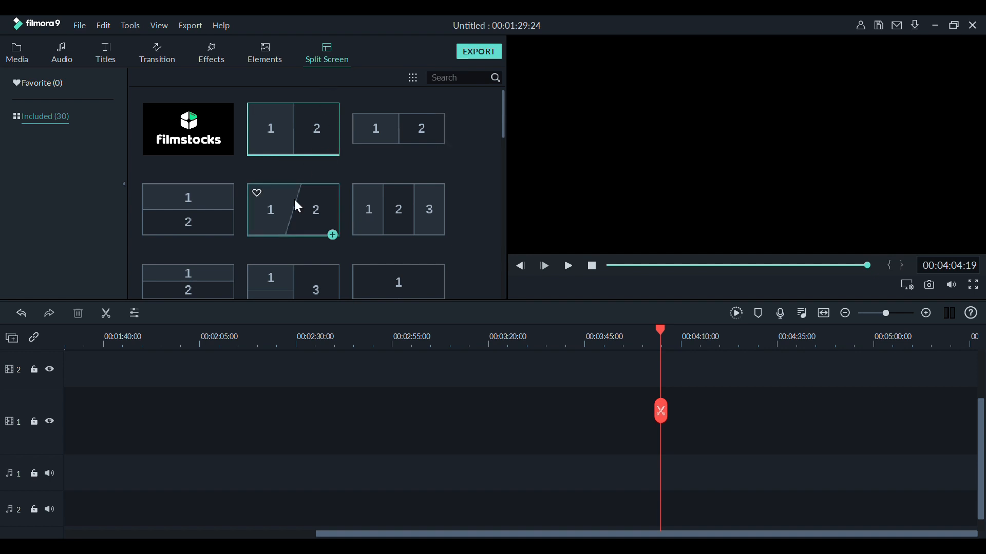
left_click(282, 117)
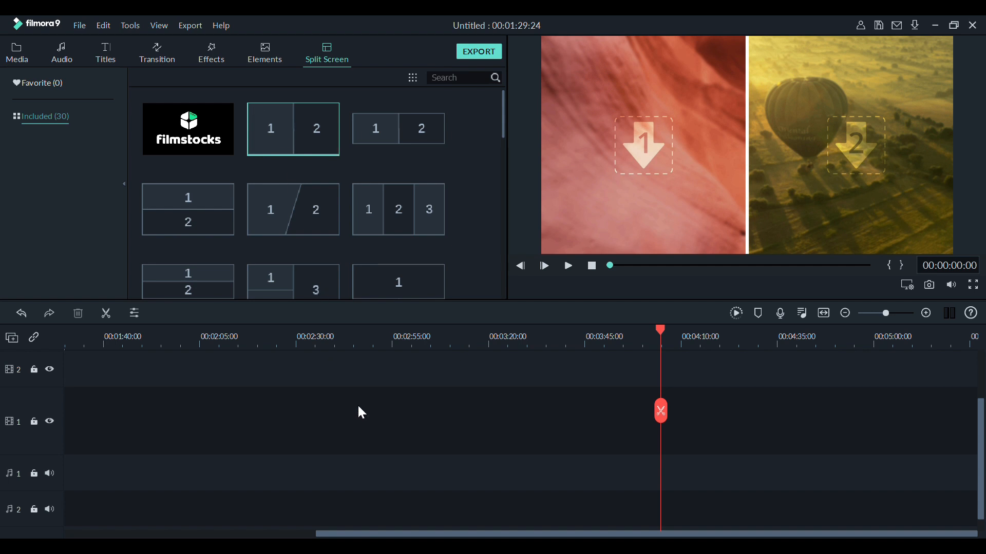
left_click_drag(299, 122, 546, 449)
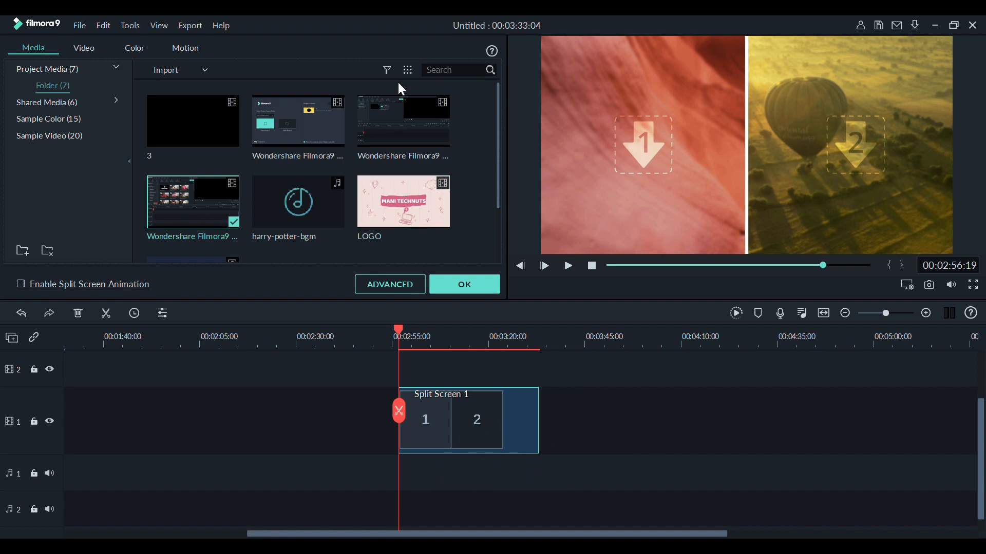
left_click_drag(380, 184, 662, 109)
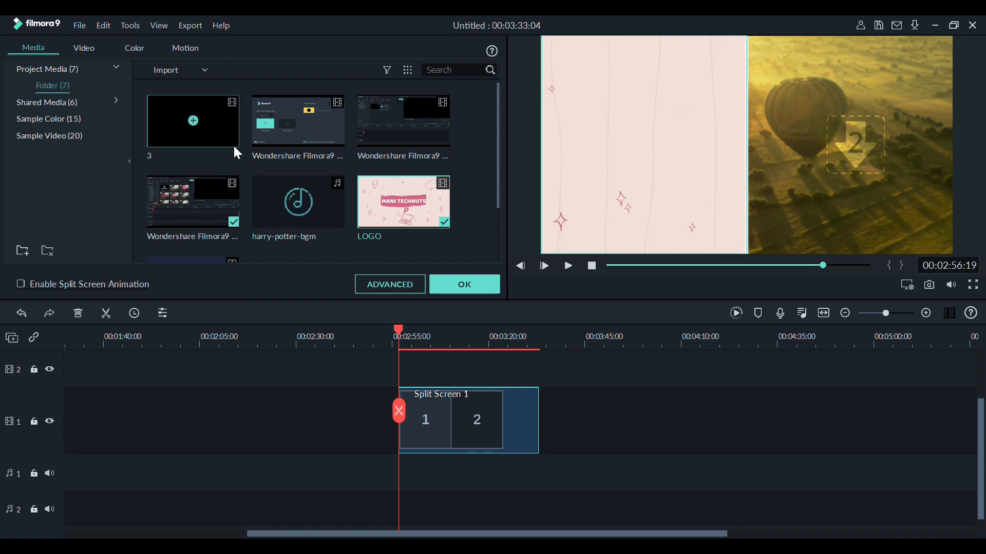
left_click(49, 135)
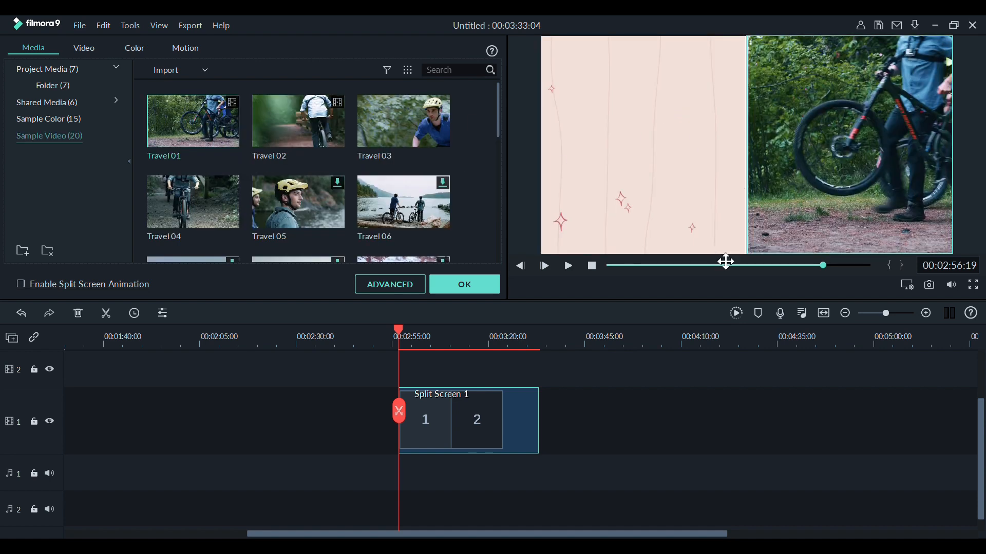
Play the split screen clip from near its start to preview both panes together.
left_click_drag(823, 266, 774, 266)
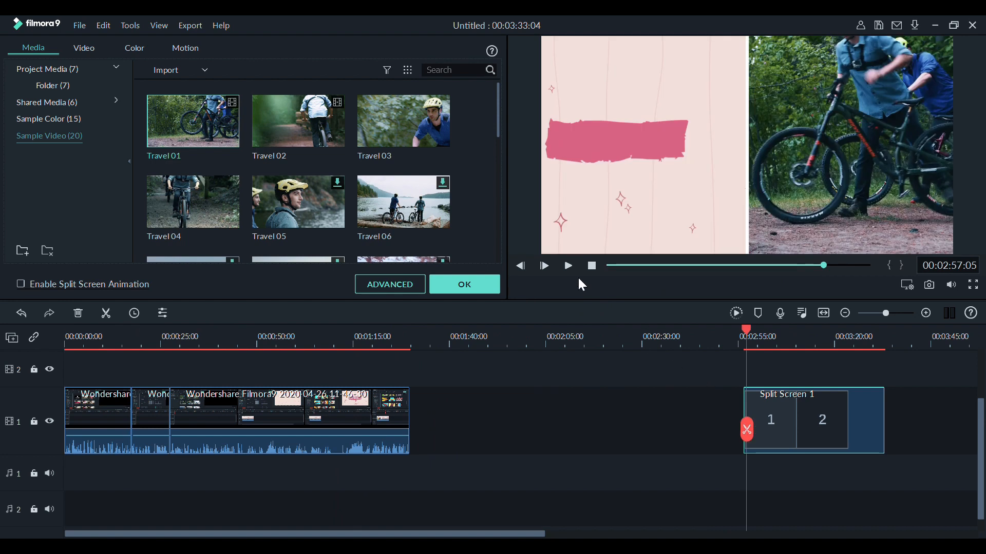
left_click(569, 267)
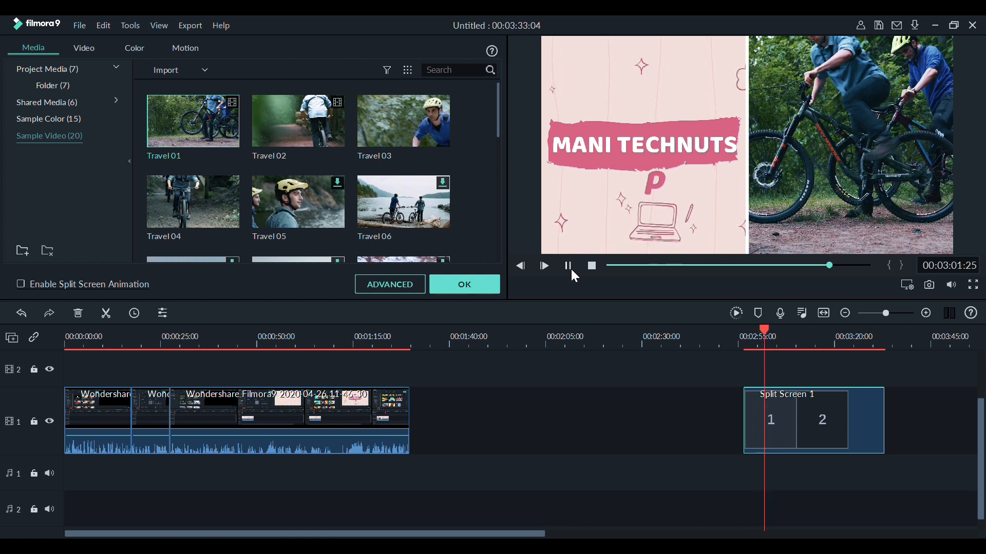
left_click(569, 267)
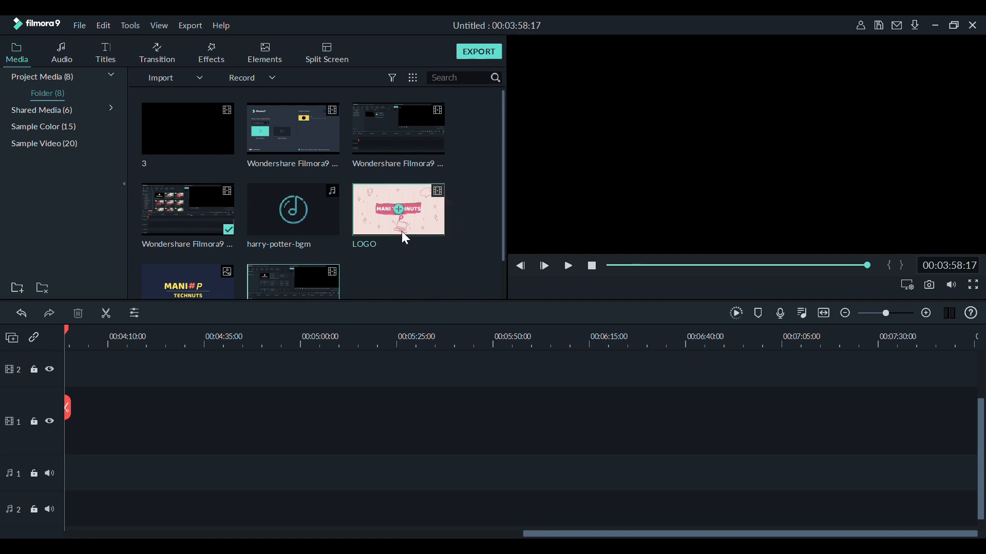
Place the LOGO video from the project folder in the empty part of video track 1, shortly before 00:05:25:00.
left_click_drag(410, 228, 383, 411)
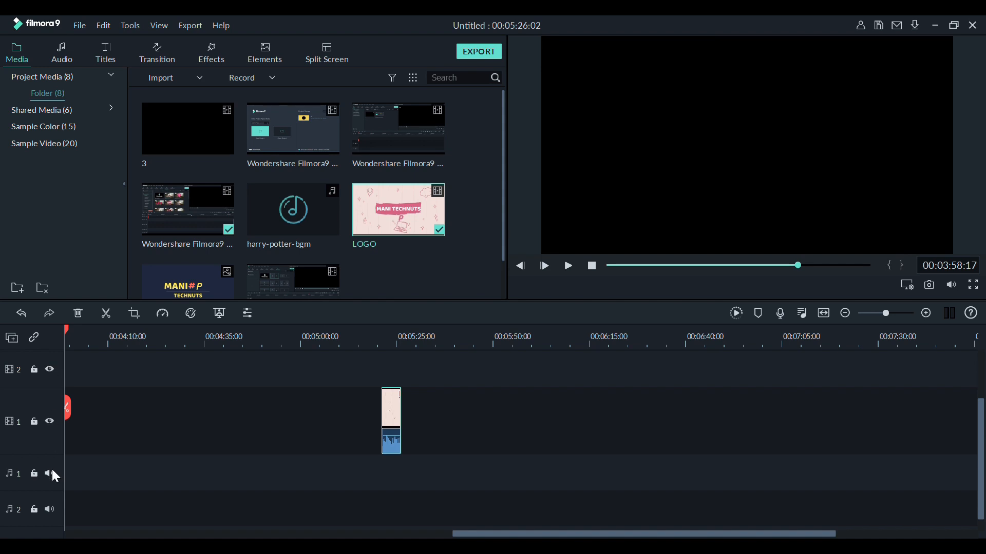
left_click(39, 402)
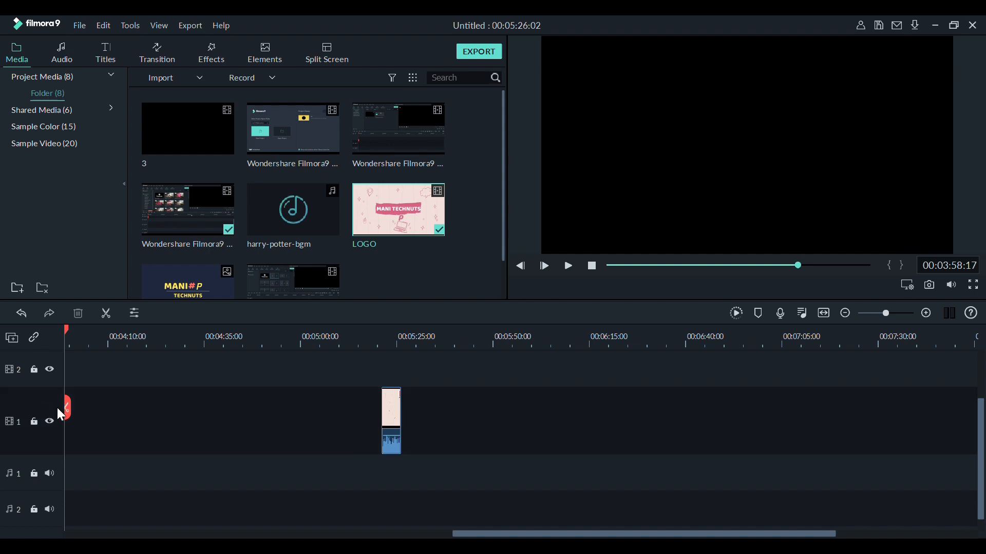
key("ctrl+z")
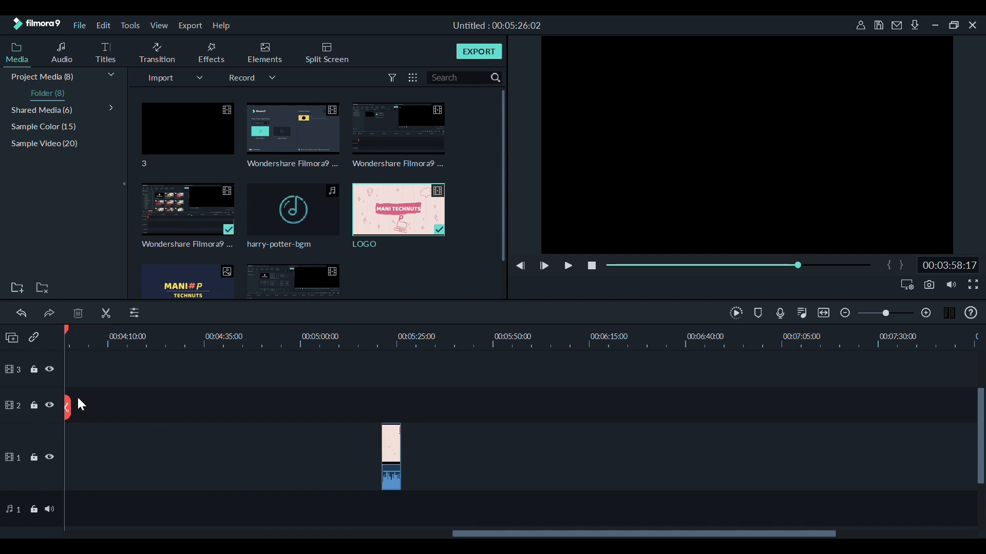
Split the LOGO clip on video track 1 at 00:05:23:27 and delete its second part.
left_click_drag(72, 408, 407, 425)
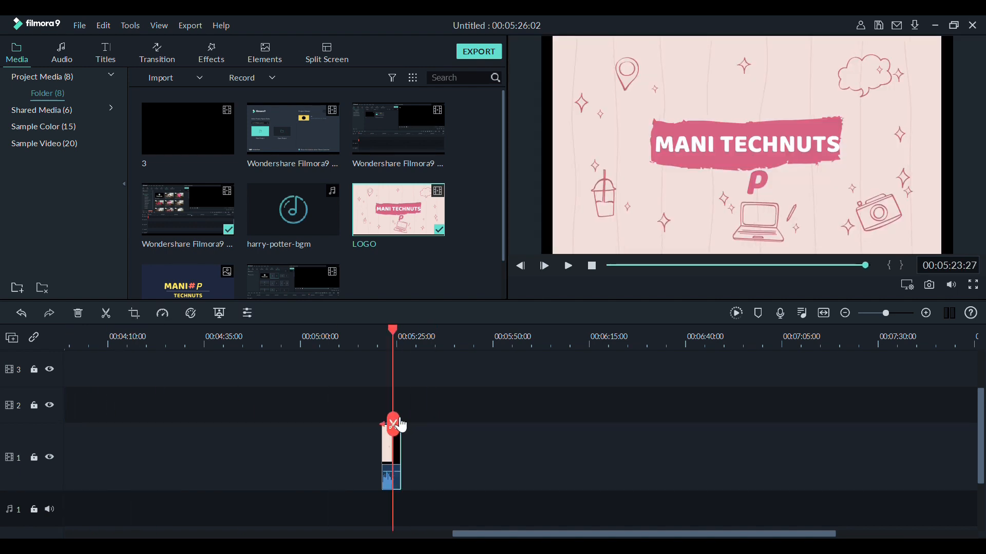
left_click(395, 424)
left_click_drag(406, 424, 465, 431)
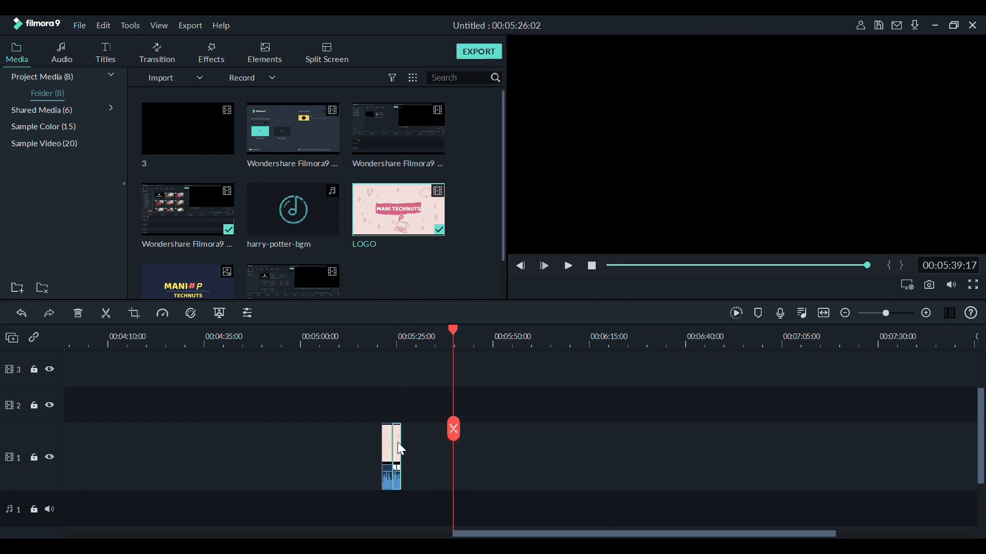
key("Delete")
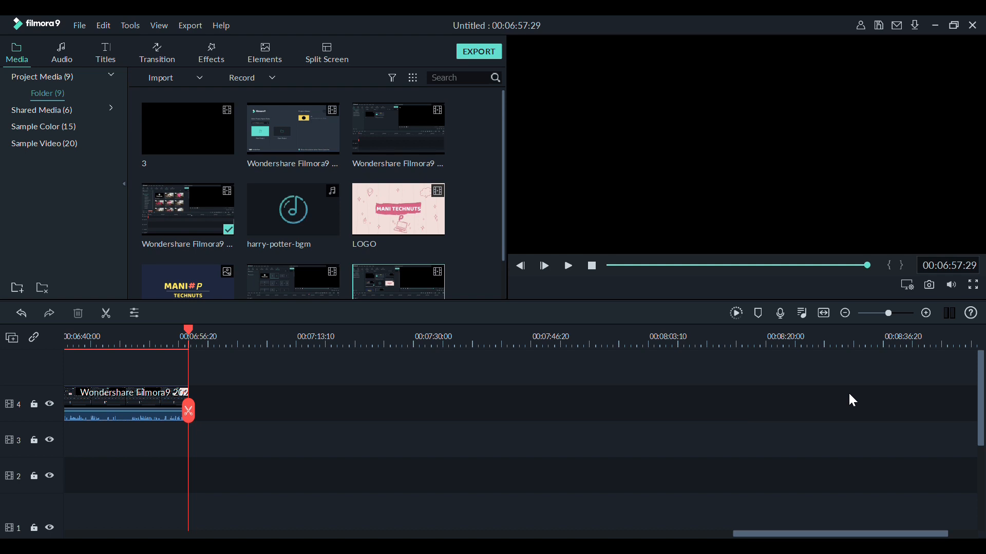
Lock and unlock video track 4, and hide and show the track again.
mouse_move(36, 420)
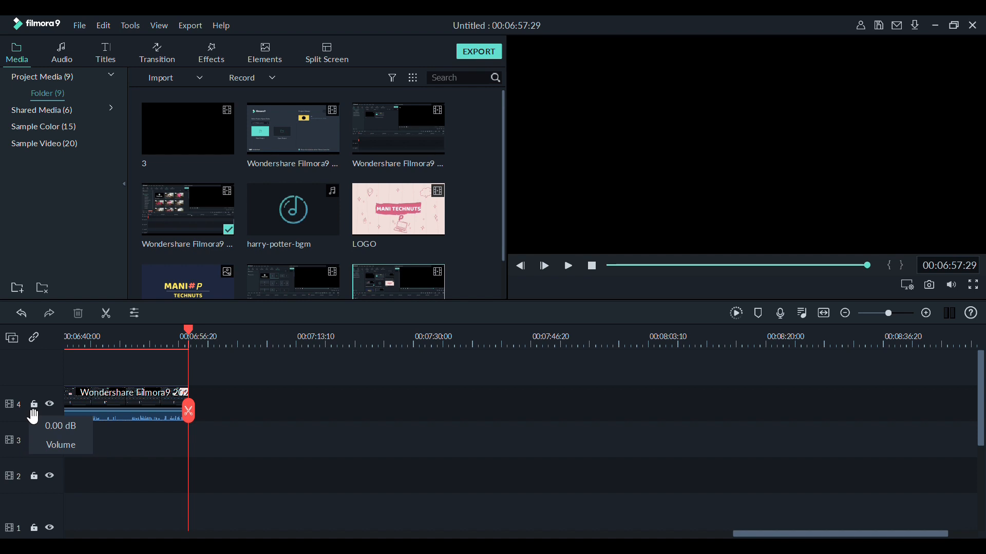
left_click(35, 407)
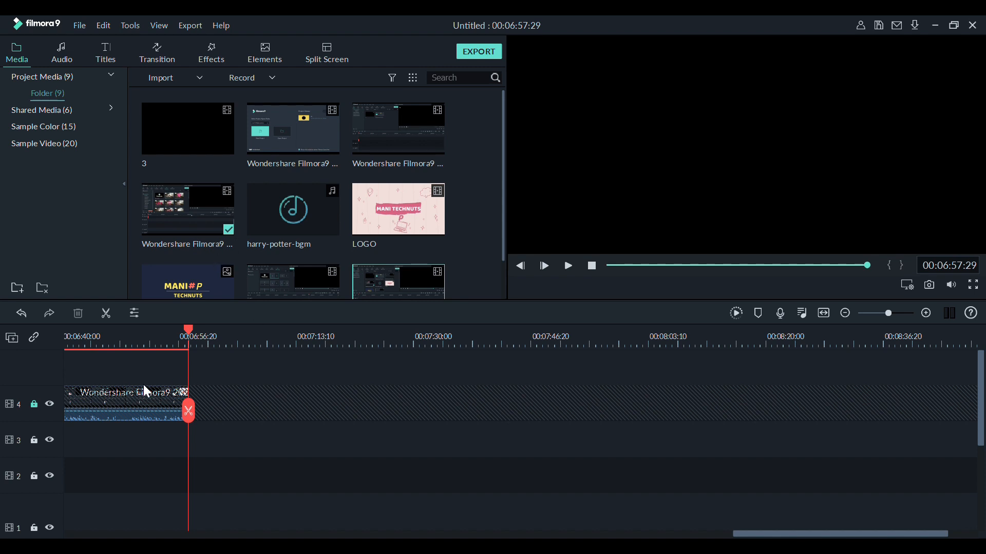
left_click(36, 405)
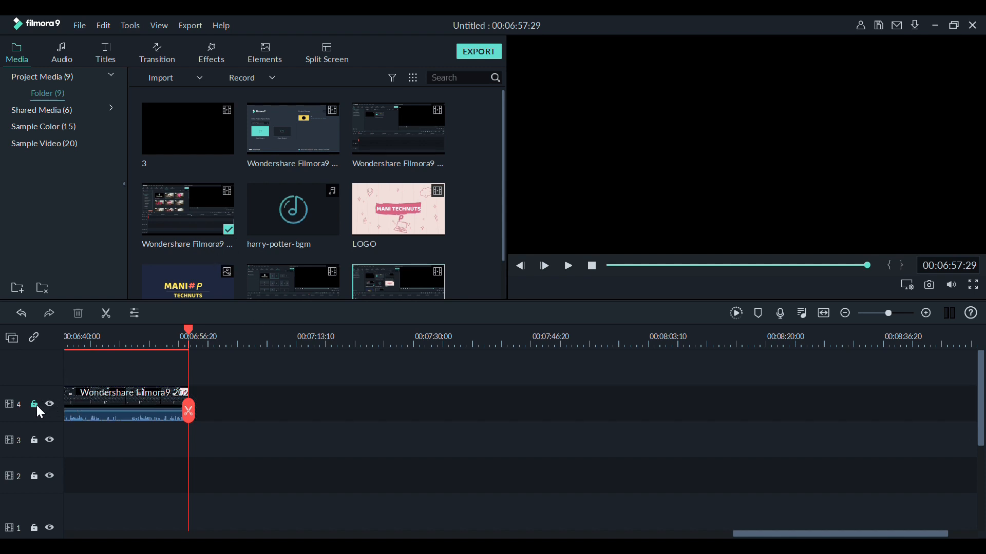
left_click(49, 404)
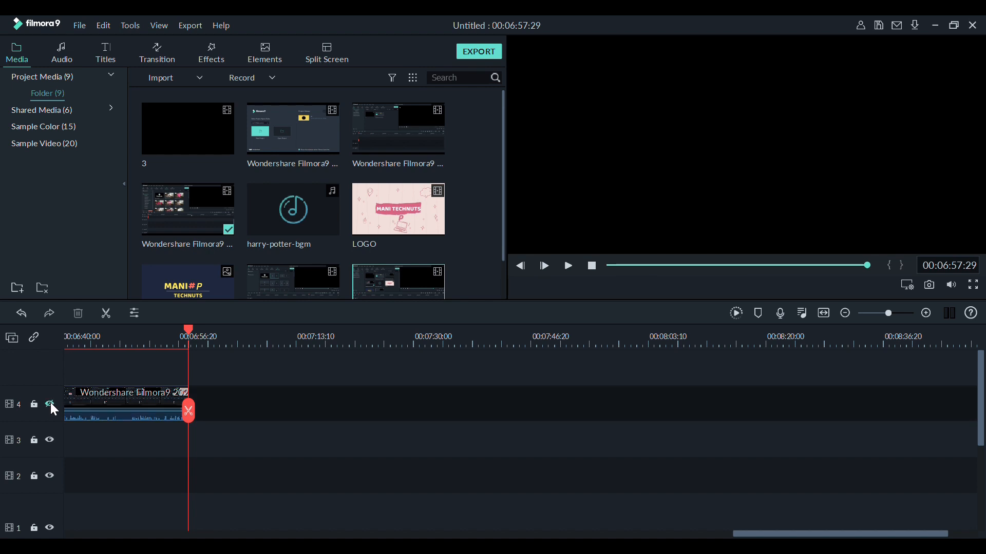
left_click(49, 404)
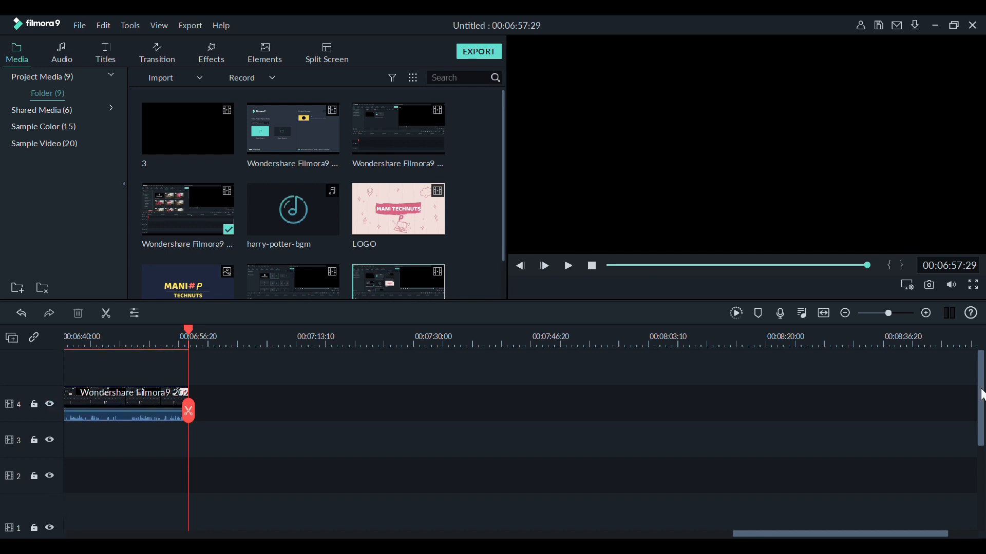
Add the included music SkyLine - Over The Hills to a new audio track below audio track 3.
left_click_drag(981, 398, 981, 503)
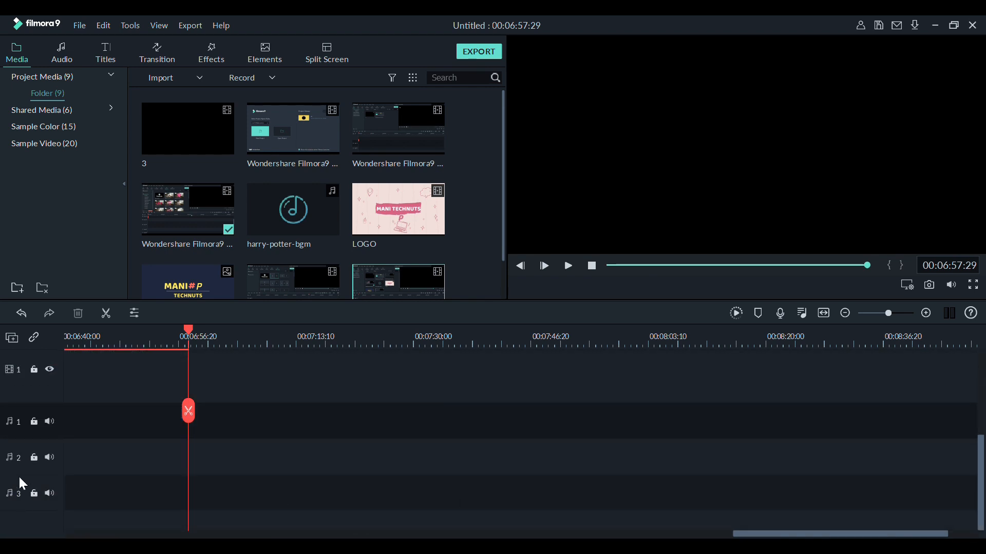
left_click(72, 59)
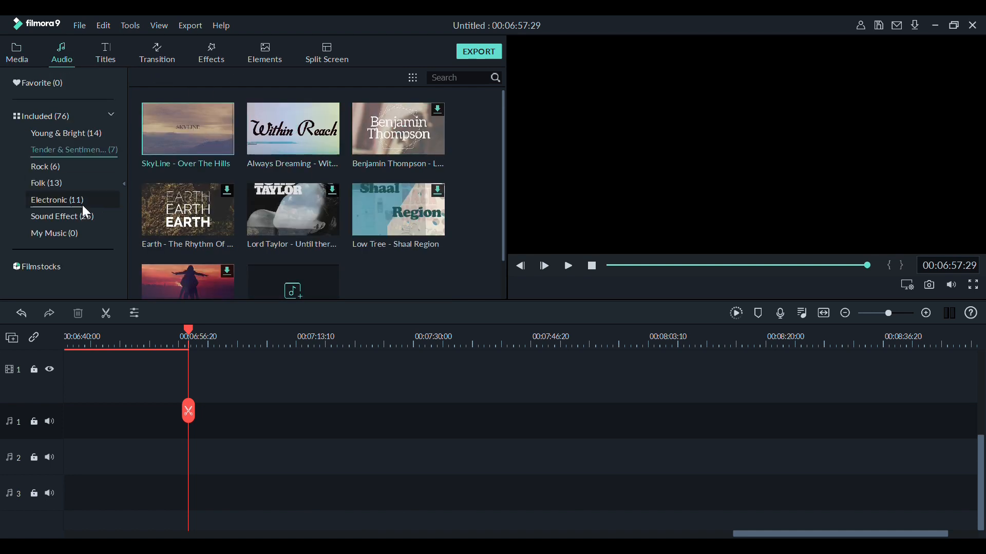
left_click_drag(178, 132, 33, 511)
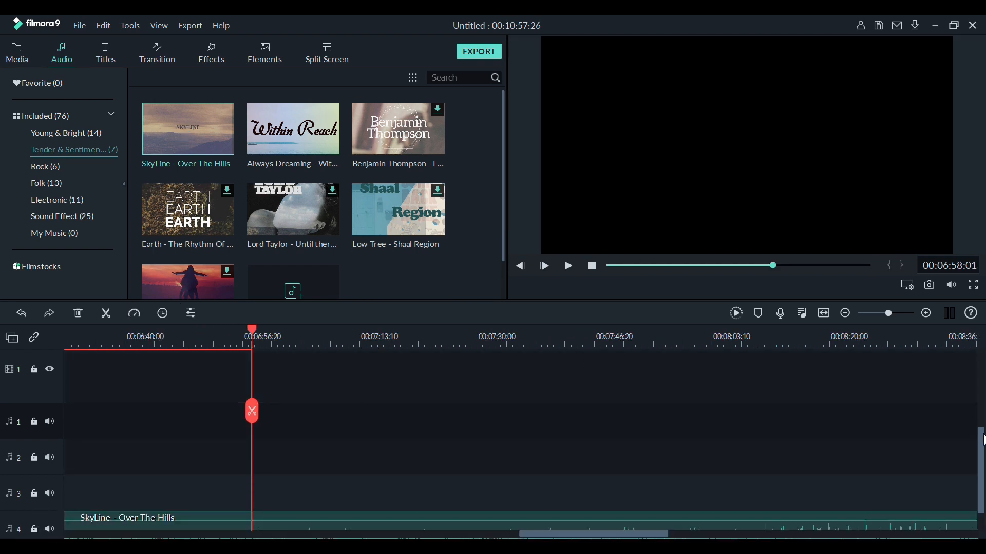
Lock and unlock audio track 4 with the SkyLine - Over The Hills music.
scroll(868, 475, "down", 1)
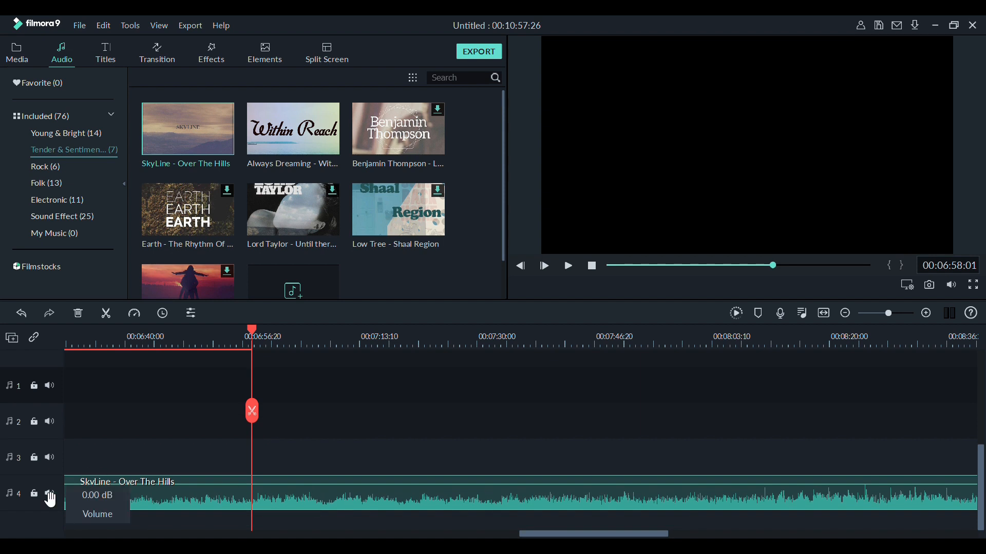
left_click(34, 493)
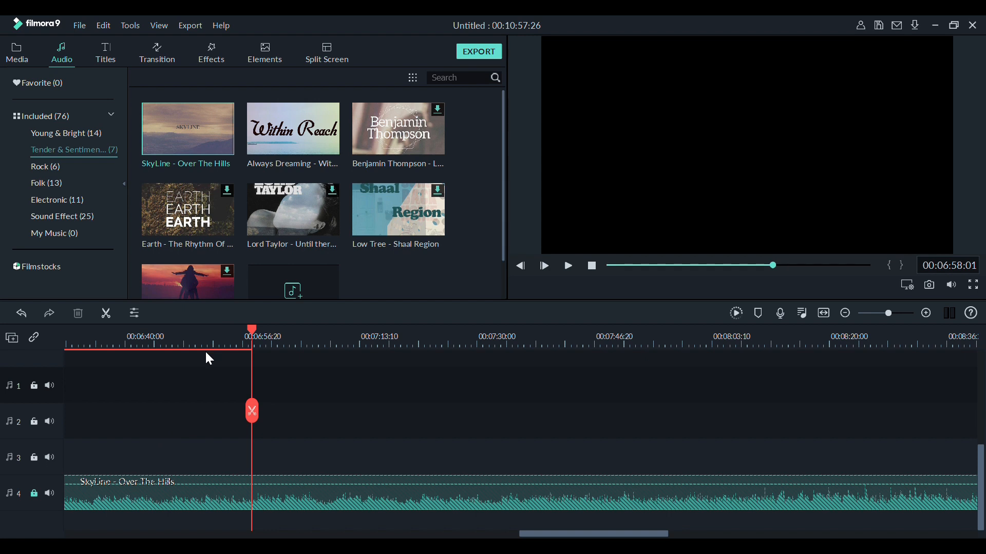
left_click(36, 495)
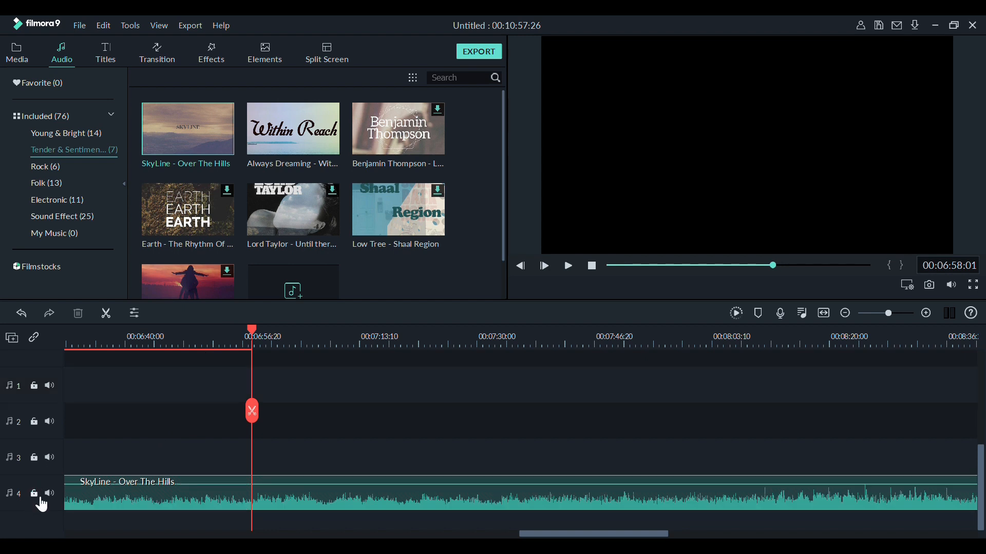
Mute audio track 4 and play a short passage, and unmute the track and play the passage again.
left_click(49, 494)
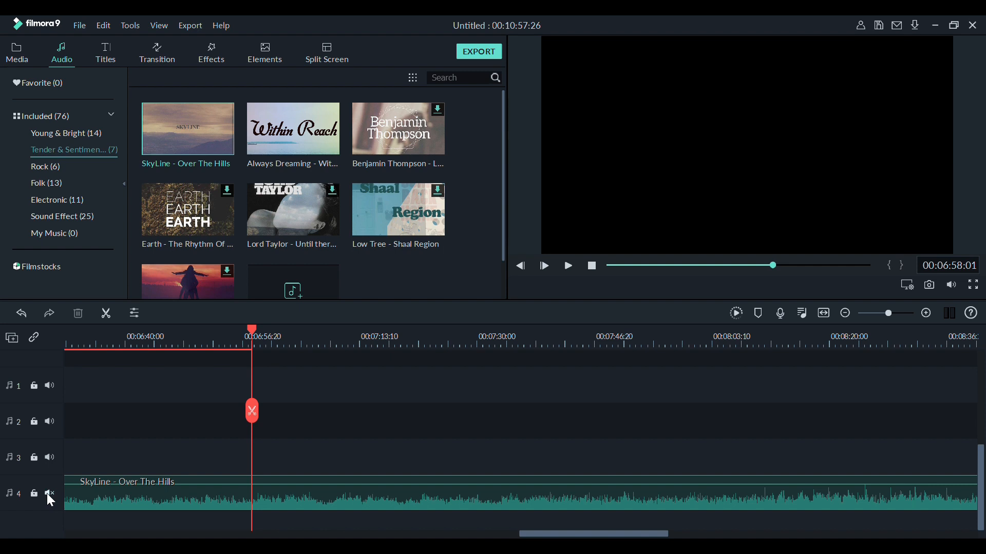
left_click(570, 266)
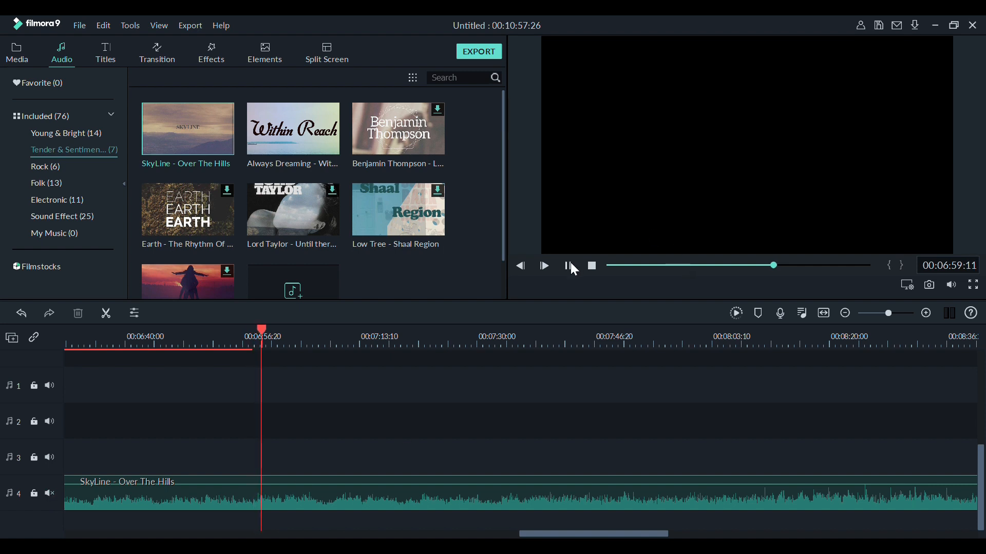
left_click(569, 266)
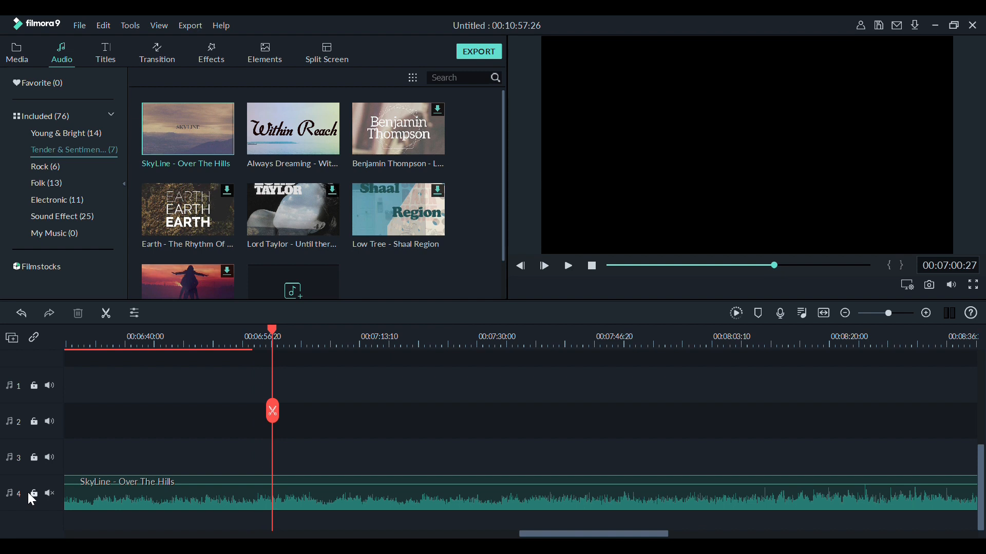
left_click(48, 494)
left_click(570, 266)
left_click(572, 264)
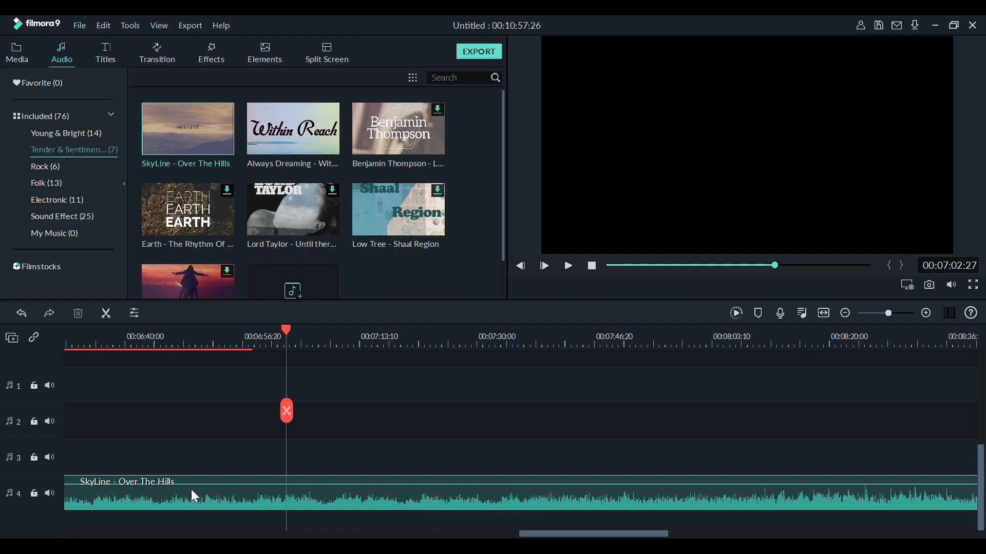
Lower the volume line of the SkyLine - Over The Hills clip to near its minimum and play a short passage.
left_click_drag(197, 492, 188, 517)
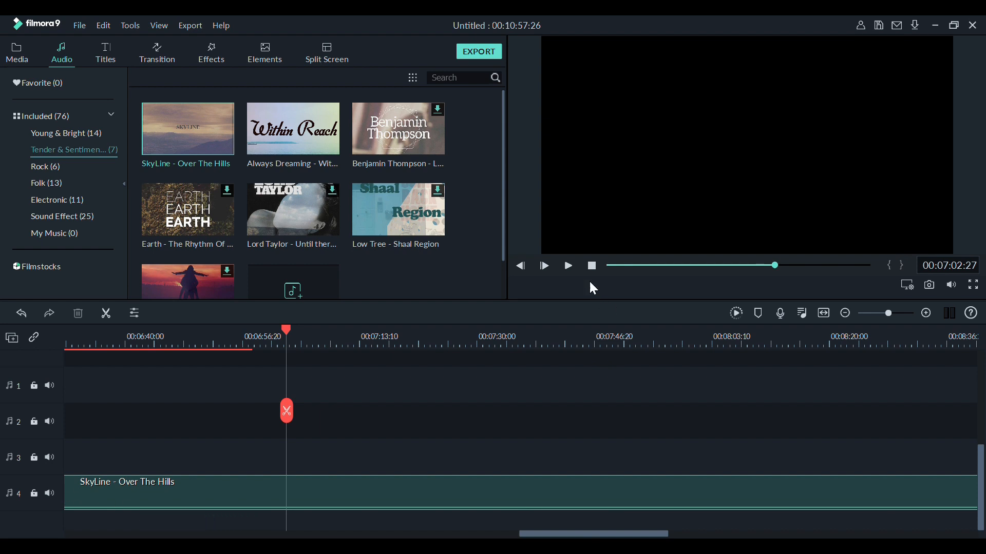
left_click(567, 267)
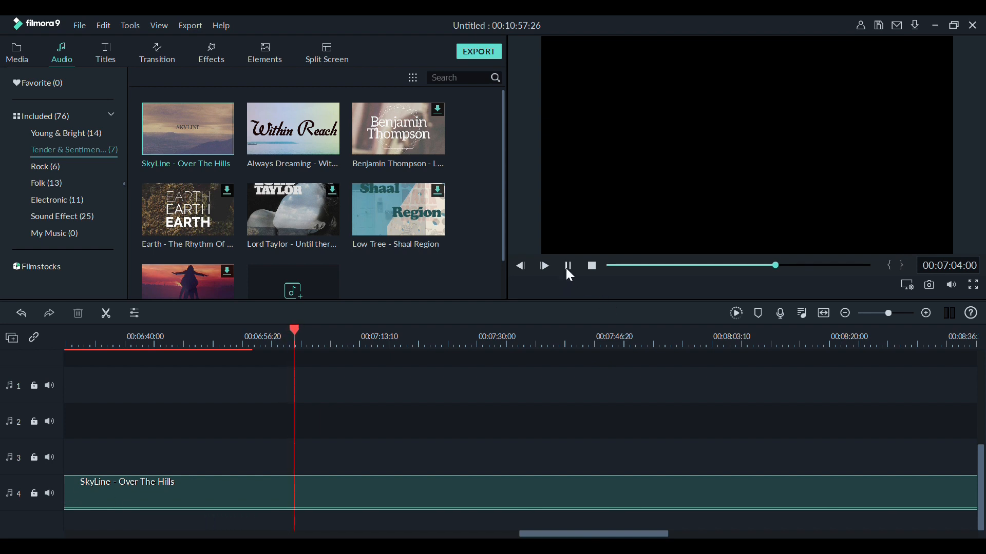
left_click(567, 267)
Raise the volume of the SkyLine - Over The Hills clip to 12.00 dB, play a short passage, and reduce the volume slightly.
mouse_move(403, 508)
left_mouse_down()
mouse_move(403, 519)
mouse_move(397, 492)
left_mouse_up()
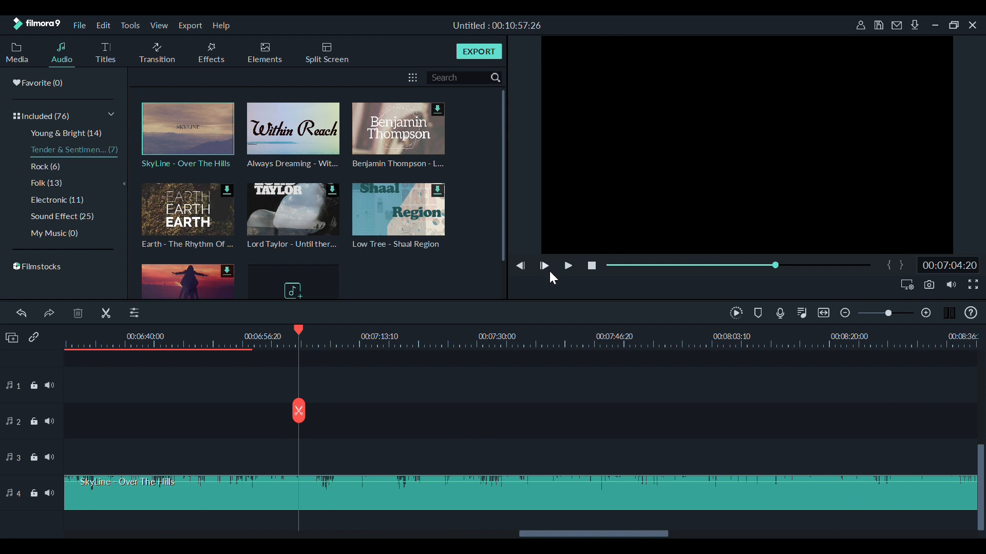
left_click(568, 270)
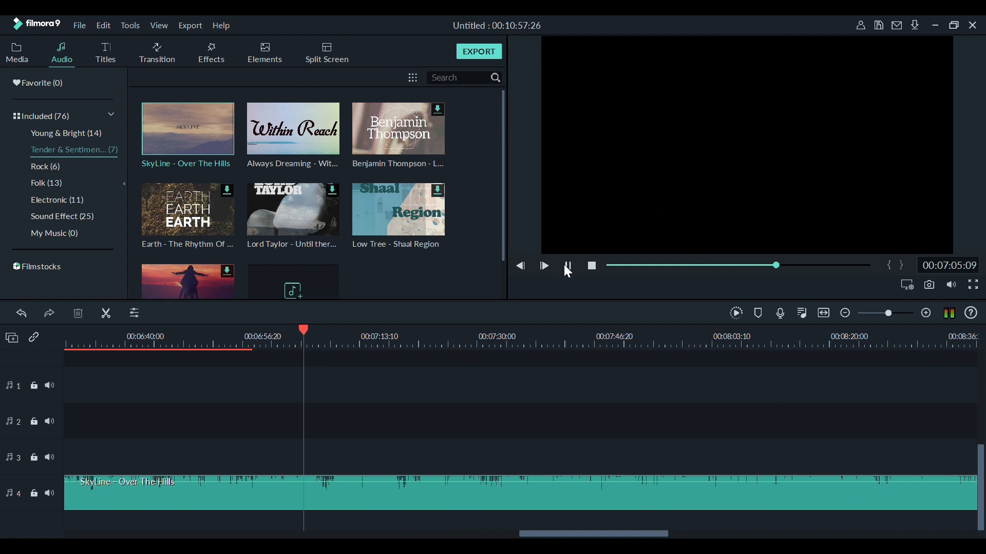
left_click(568, 270)
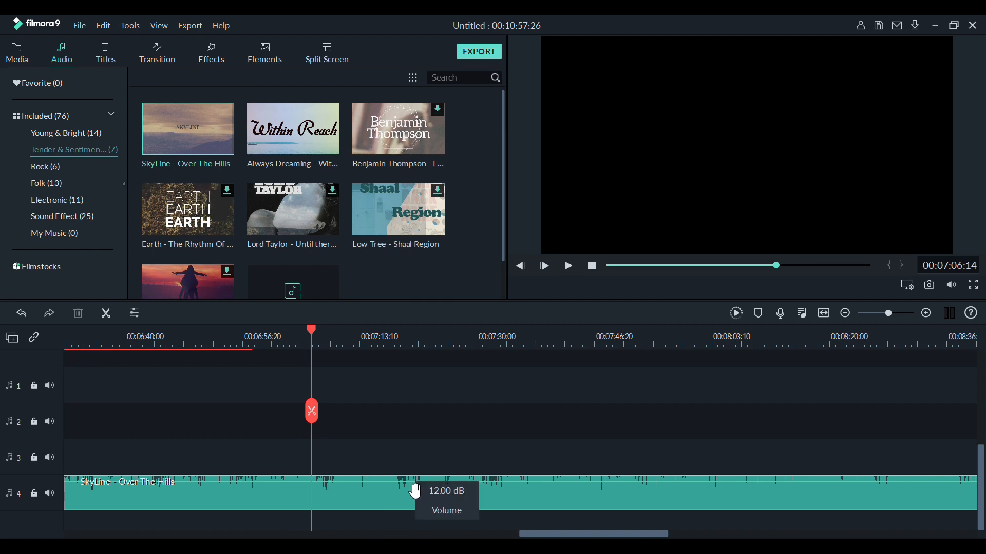
left_click_drag(414, 492, 415, 495)
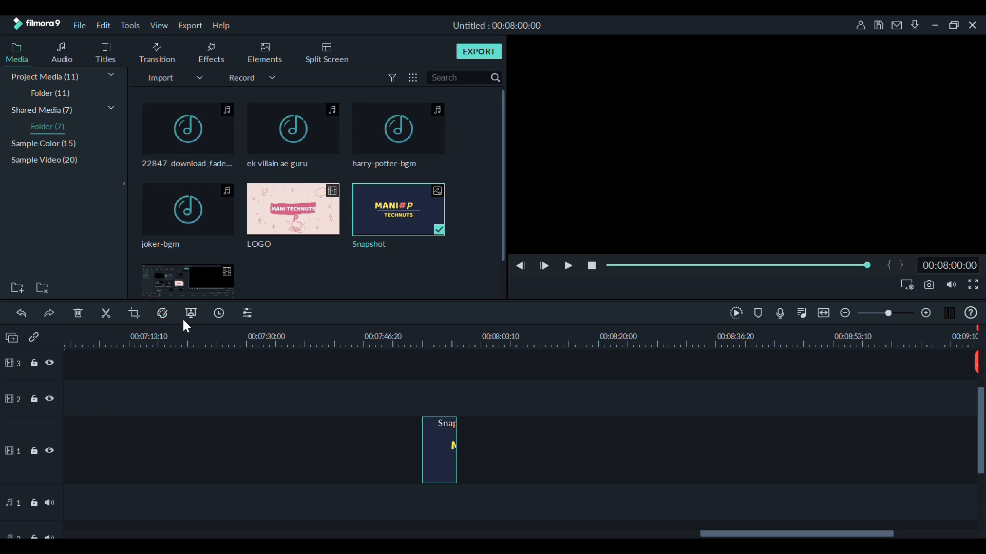
key("space")
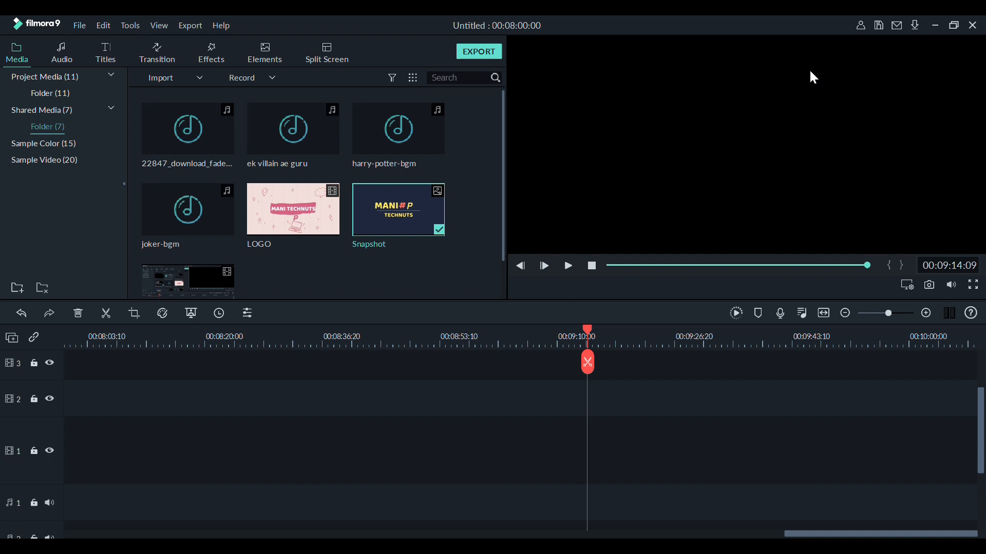
key("ctrl+a")
left_click(759, 102)
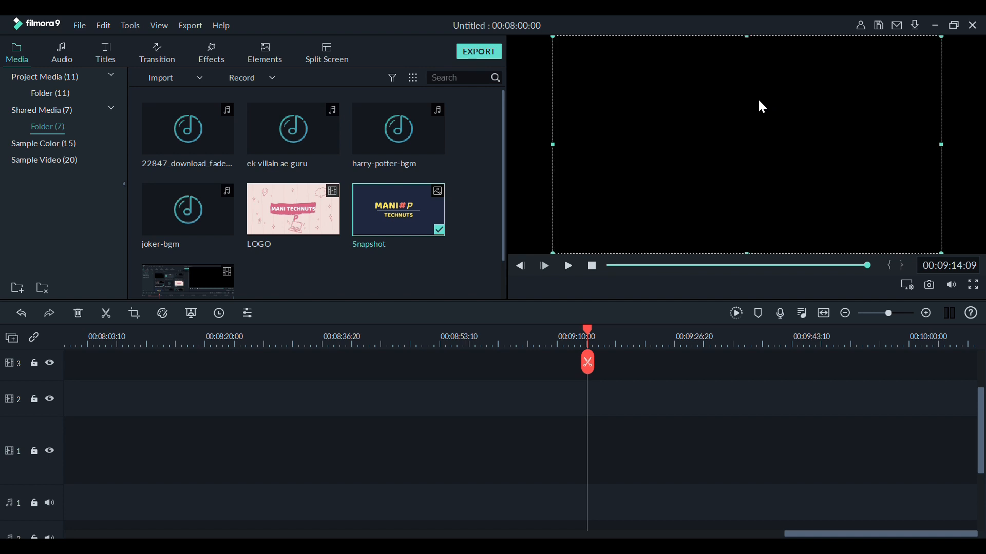